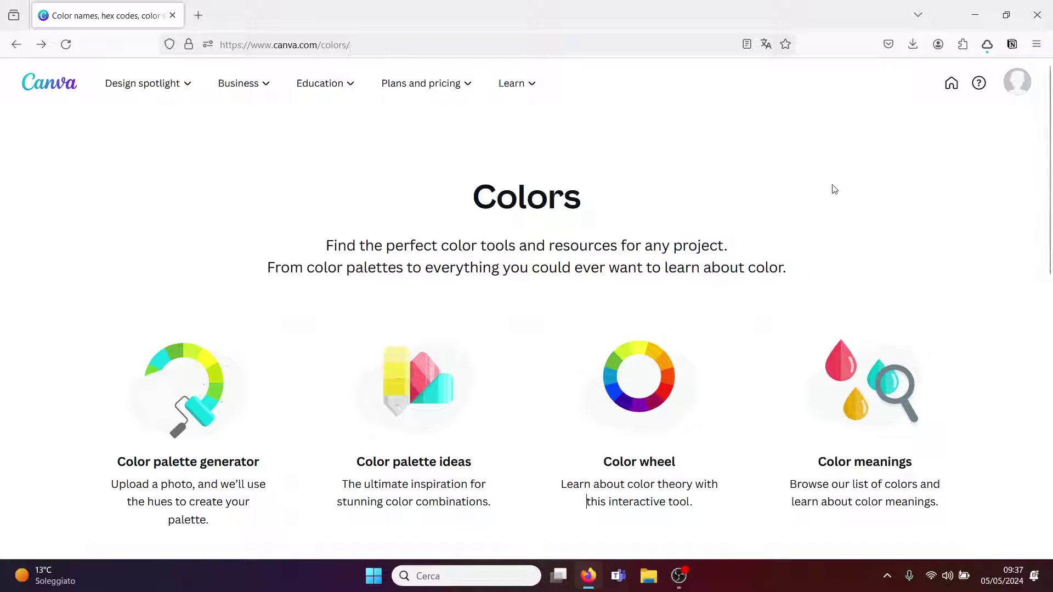
# Translate the Colors page from English to French.
pyautogui.scroll(-2, 1049, 205)
pyautogui.scroll(2, 1048, 204)
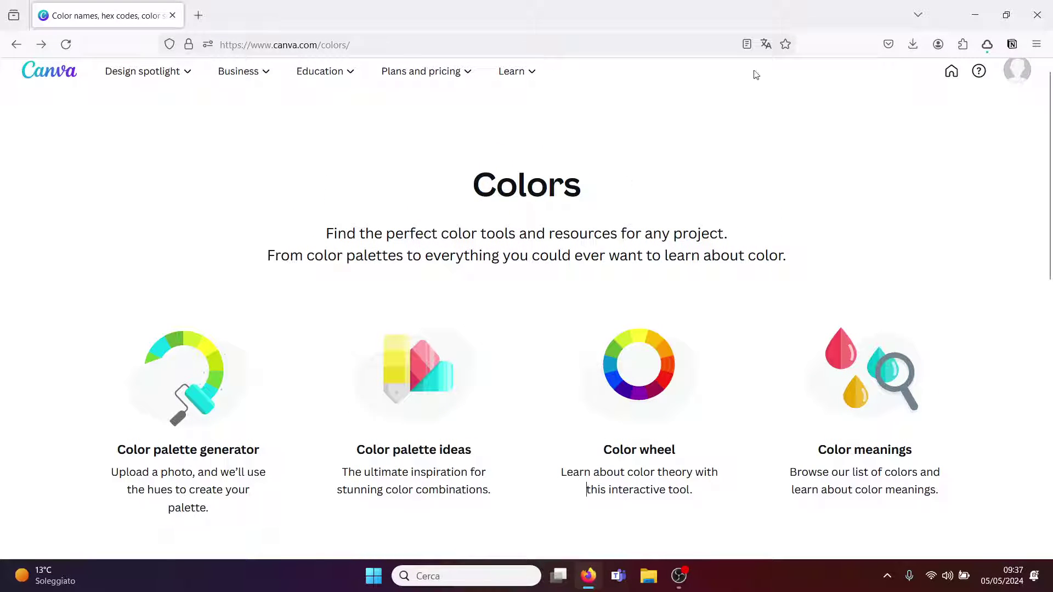
pyautogui.click(756, 45)
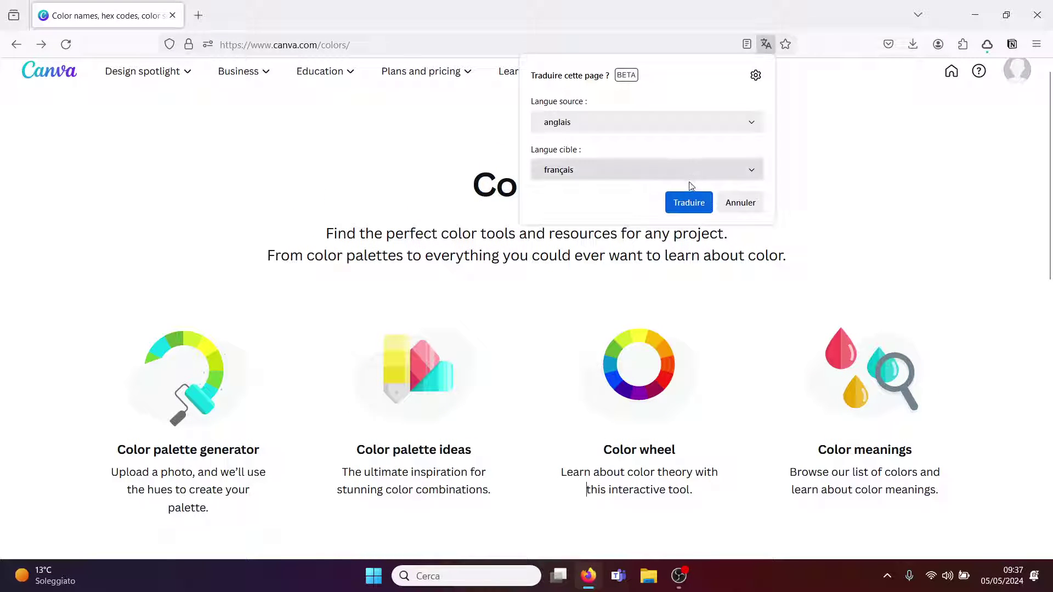
pyautogui.click(682, 204)
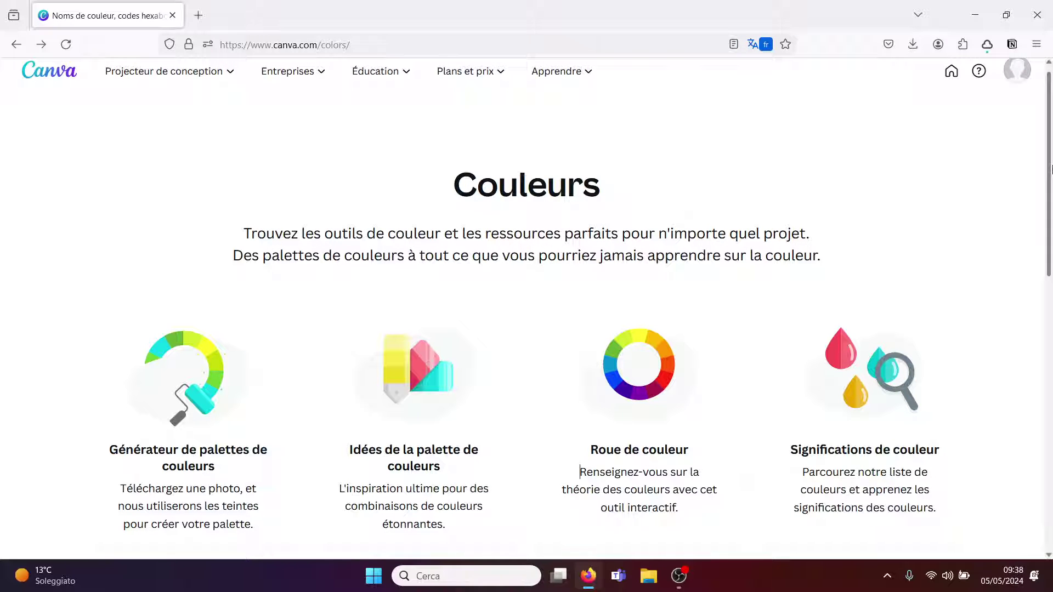
# Open the color wheel tool from the Colors page.
pyautogui.scroll(1, 1051, 151)
pyautogui.scroll(-2, 1051, 153)
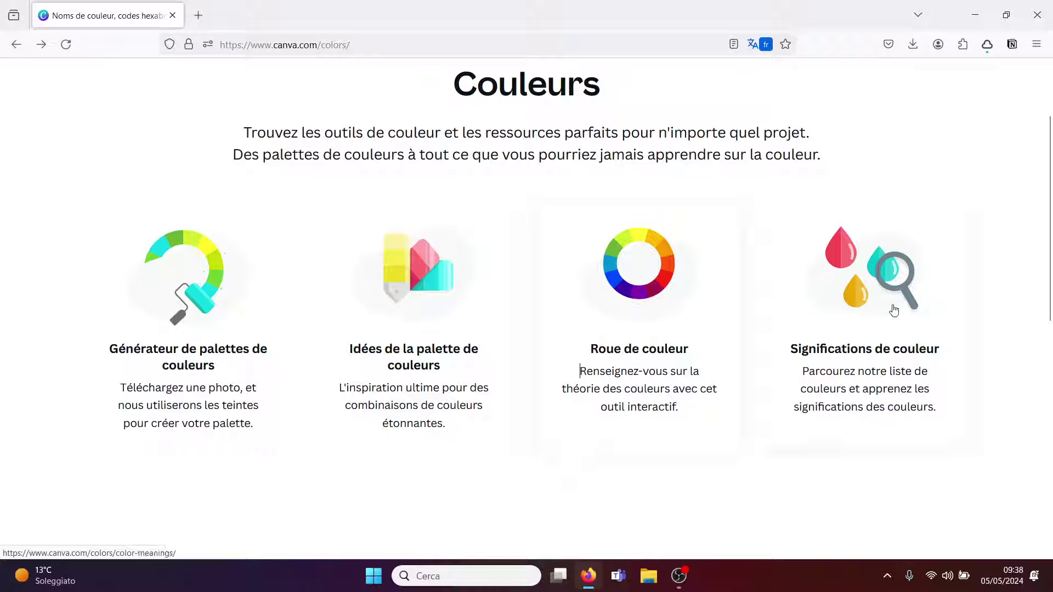
pyautogui.click(646, 301)
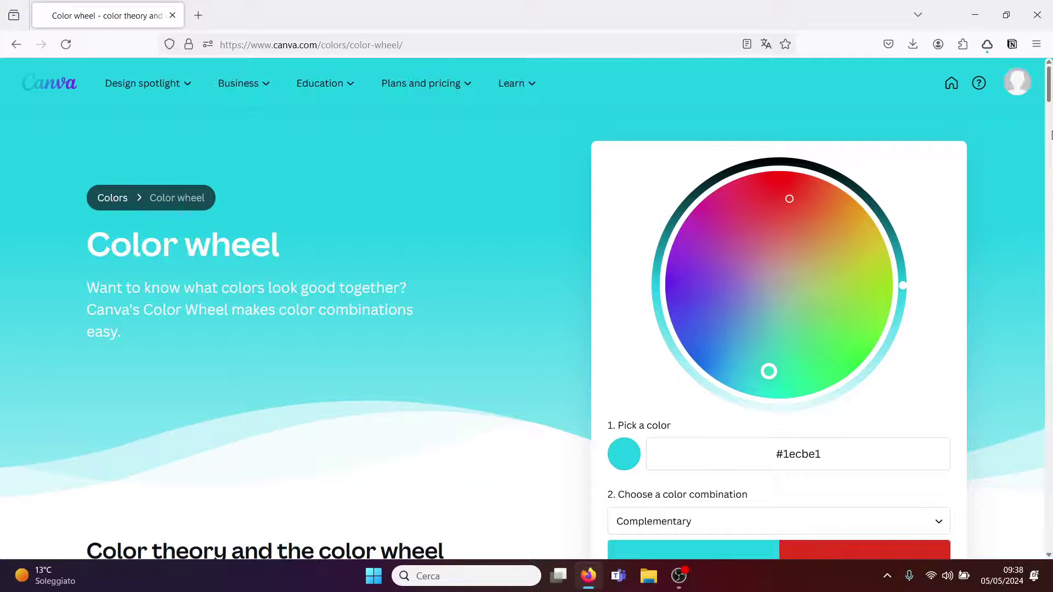
# Pick the orange #db7324 on the color wheel with the complementary combination.
pyautogui.scroll(-2, 1049, 101)
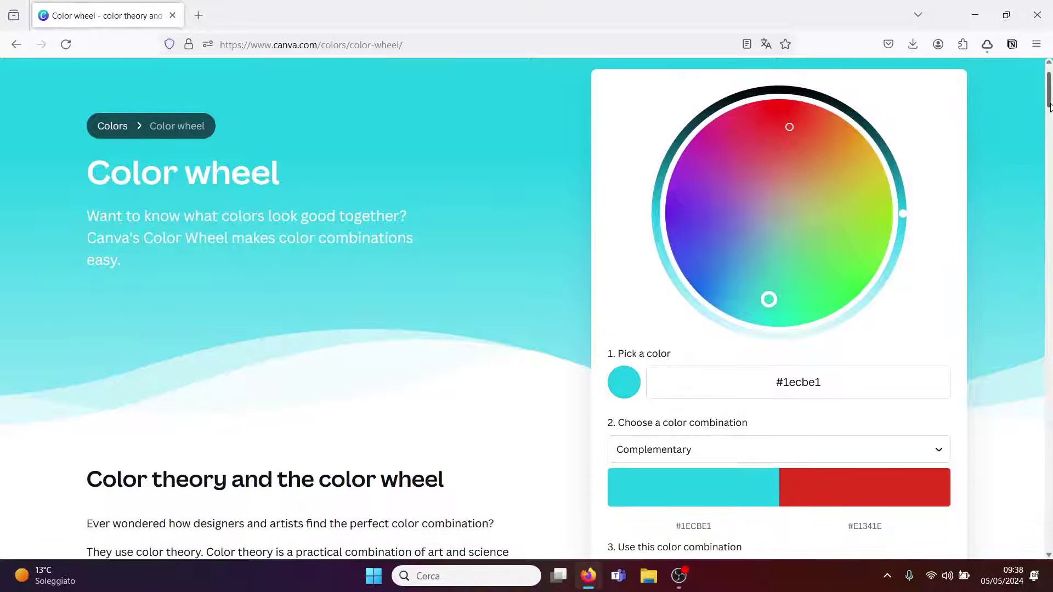
pyautogui.scroll(-1, 1049, 101)
pyautogui.scroll(-1, 1049, 107)
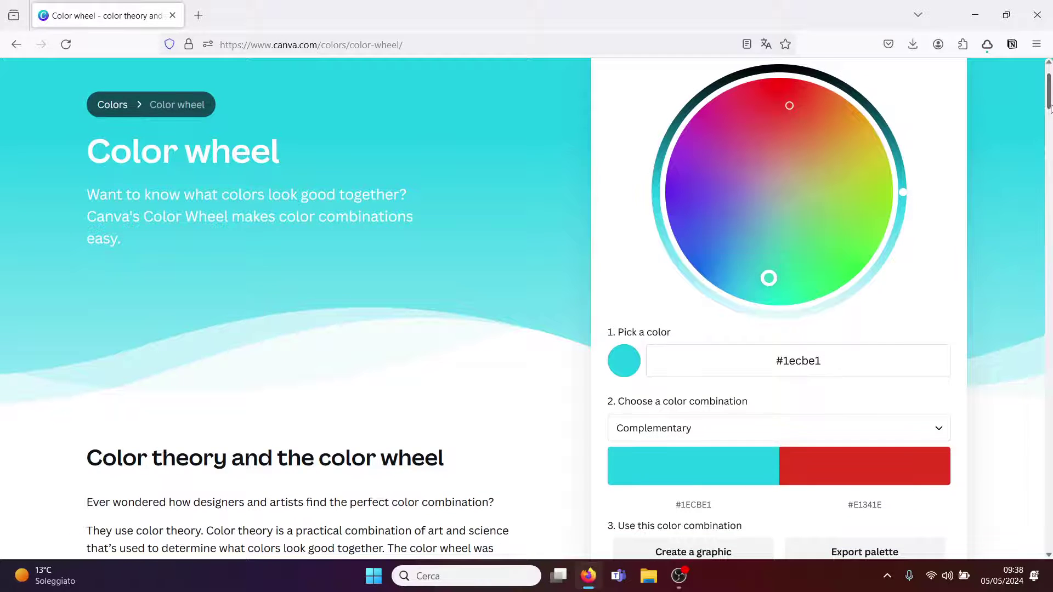
pyautogui.scroll(3, 1049, 106)
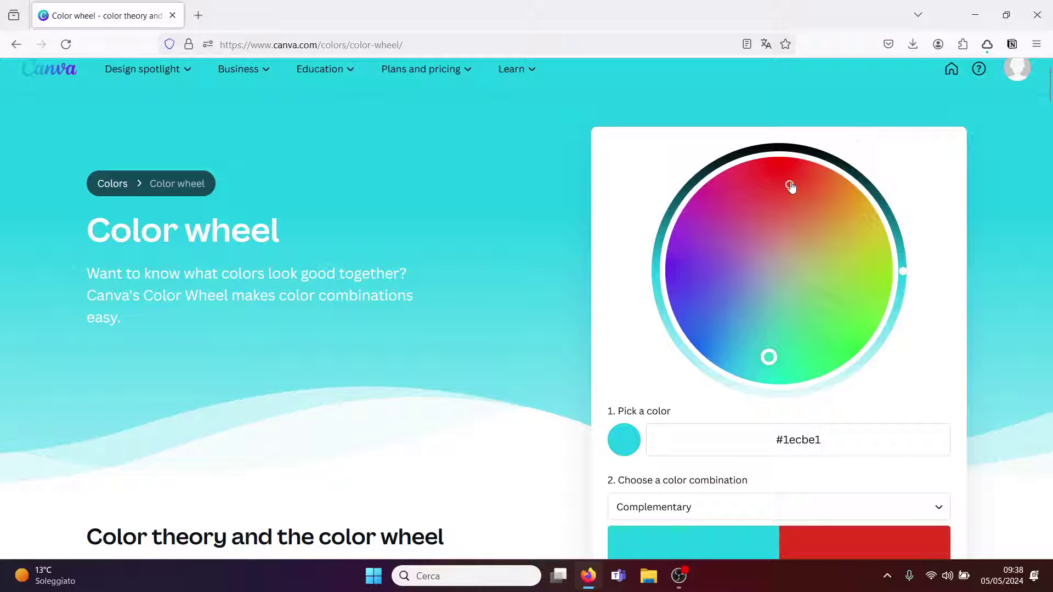
pyautogui.moveTo(790, 187)
pyautogui.mouseDown()
pyautogui.moveTo(806, 185)
pyautogui.moveTo(796, 233)
pyautogui.moveTo(778, 249)
pyautogui.moveTo(836, 228)
pyautogui.moveTo(813, 196)
pyautogui.moveTo(834, 238)
pyautogui.moveTo(796, 186)
pyautogui.moveTo(815, 202)
pyautogui.mouseUp()
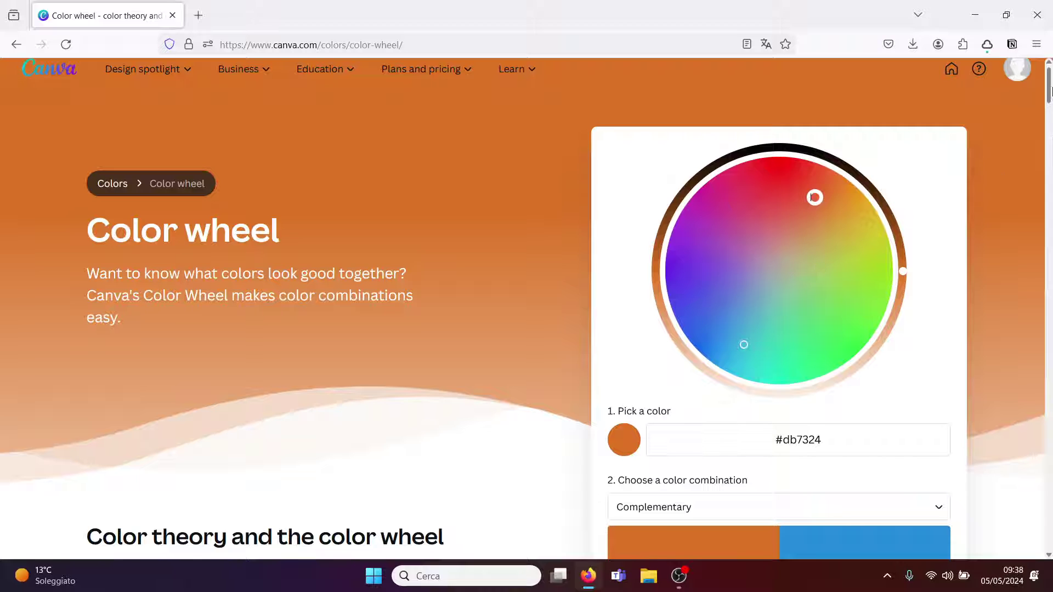
# Go to the Color combinations section of the color wheel page and translate the page from English to French.
pyautogui.moveTo(1050, 92); pyautogui.dragTo(1050, 156)
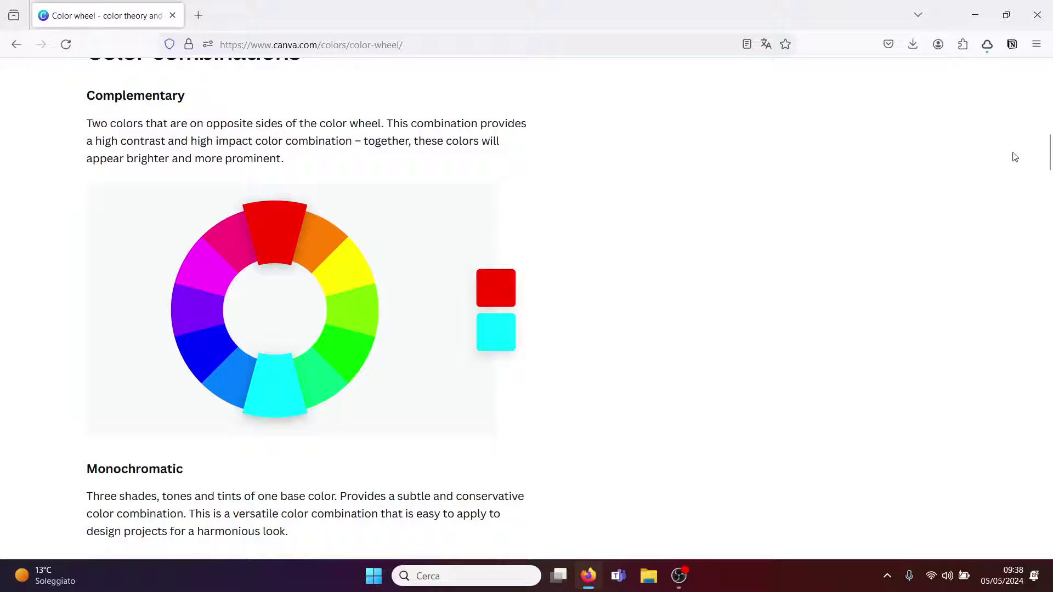
pyautogui.click(766, 44)
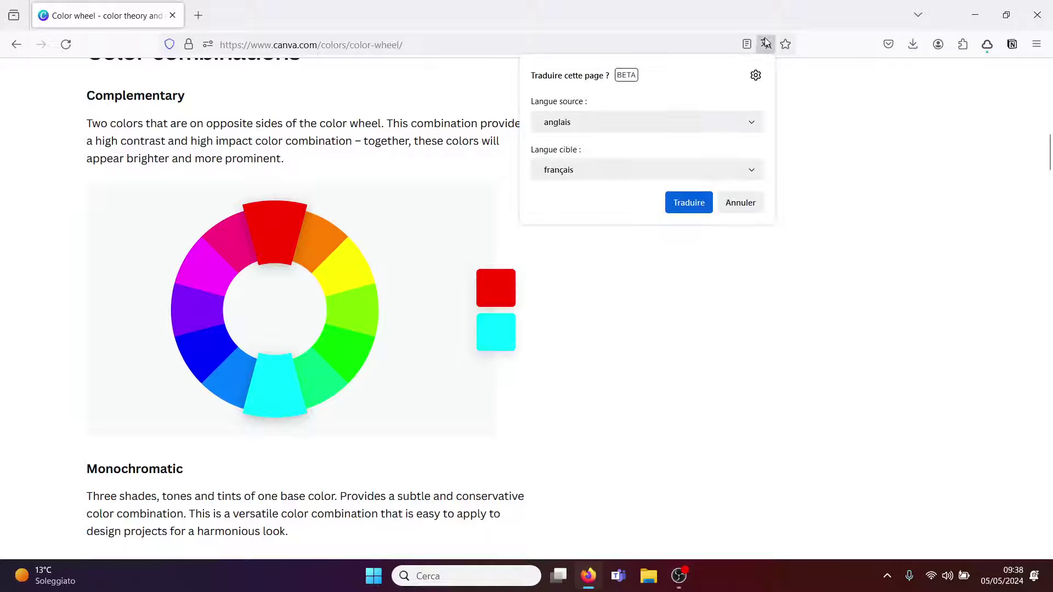
pyautogui.click(689, 203)
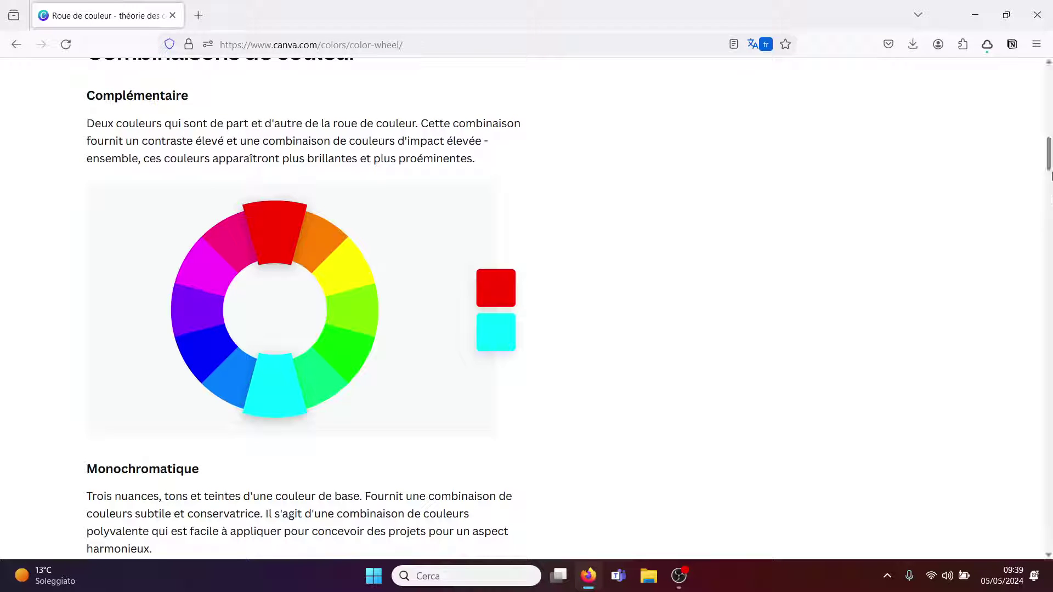
# Read through the monochromatic, analogous, triadic and tetradic combinations and on to the warm and cool colors section.
pyautogui.scroll(-6, 1050, 159)
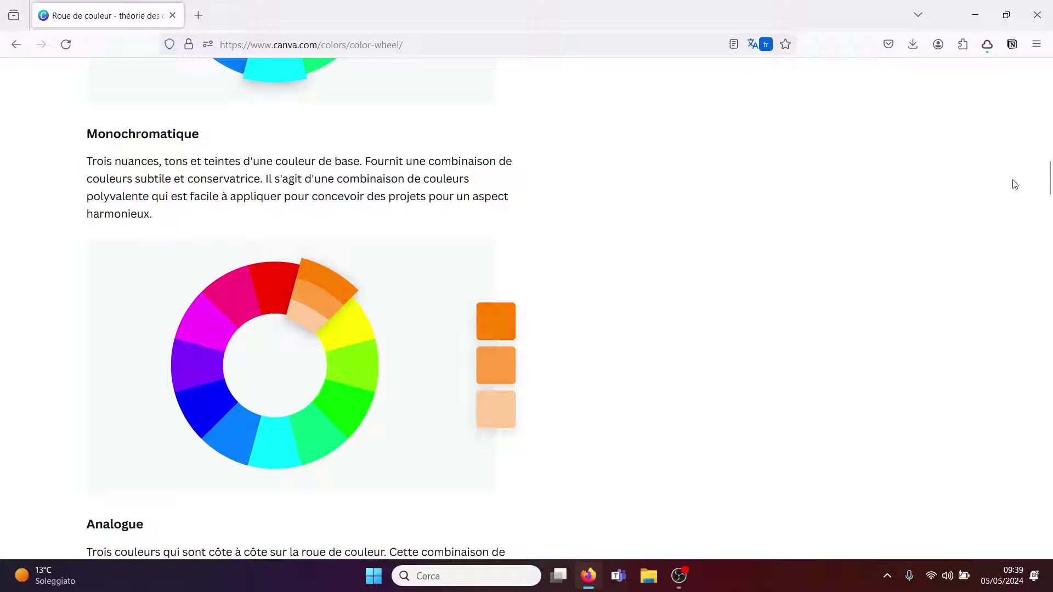
pyautogui.moveTo(1048, 181); pyautogui.dragTo(1049, 211)
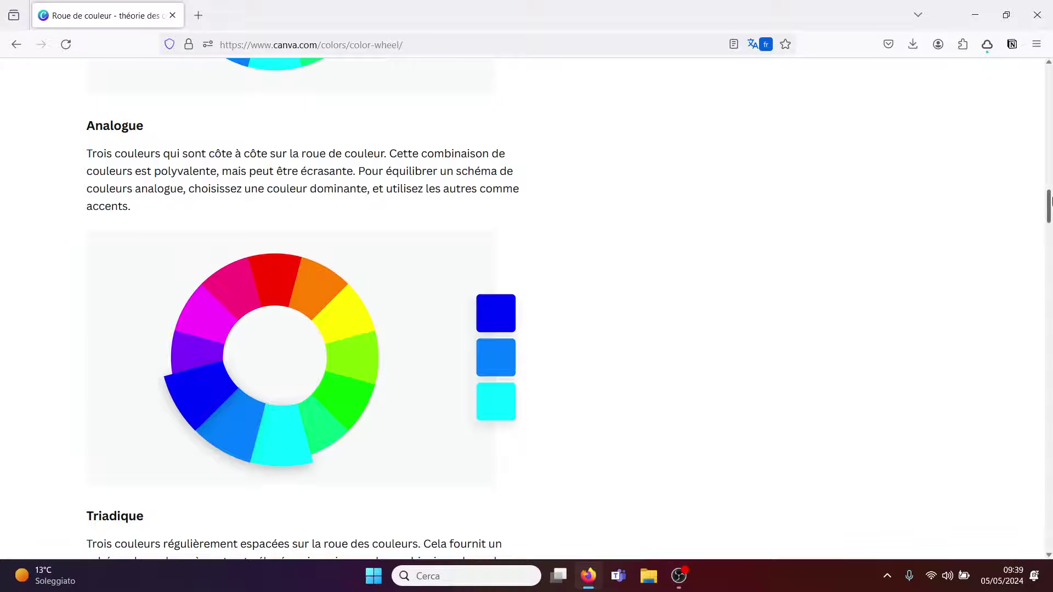
pyautogui.moveTo(1048, 204); pyautogui.dragTo(1049, 227)
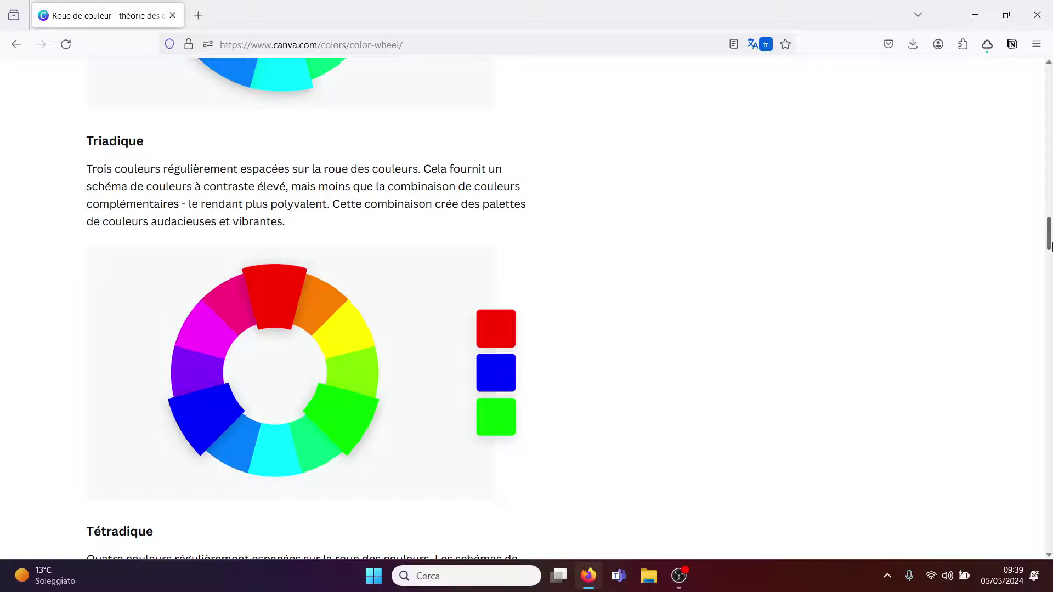
pyautogui.click(1049, 274)
pyautogui.moveTo(1049, 274); pyautogui.dragTo(1048, 276)
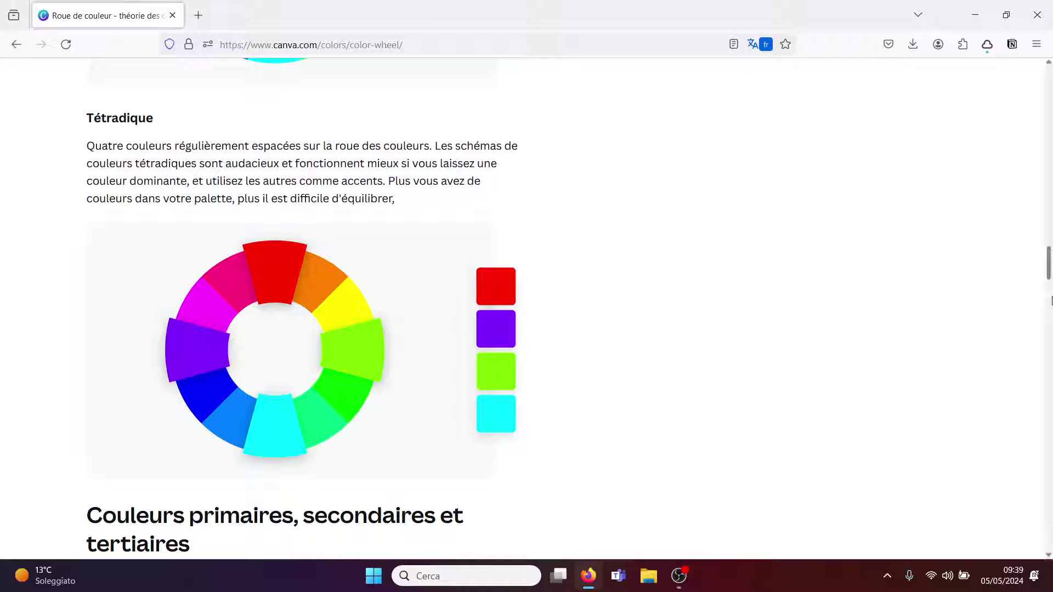
pyautogui.moveTo(1048, 274); pyautogui.dragTo(1047, 380)
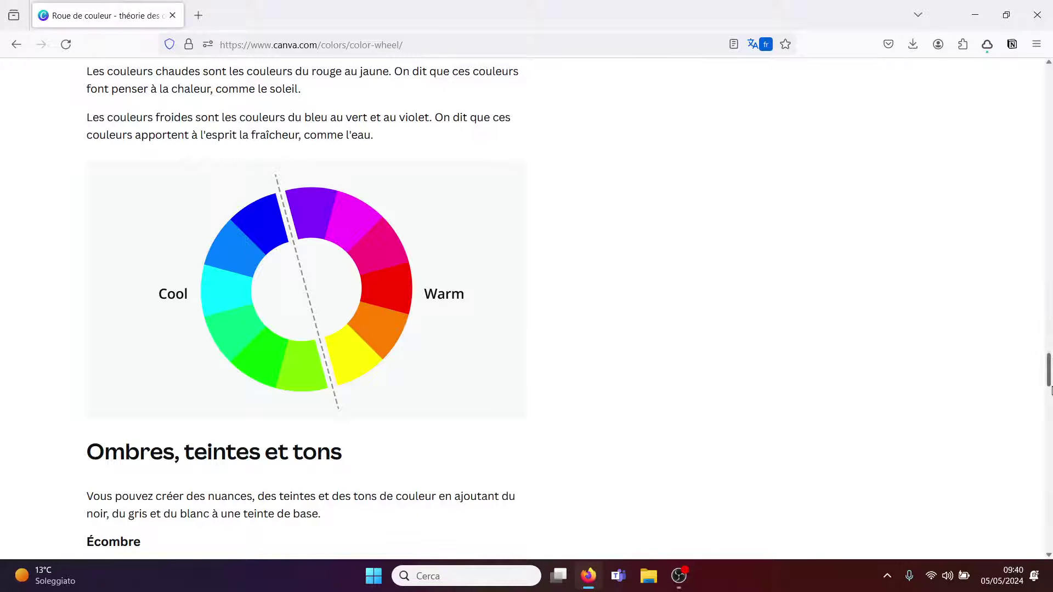
# Go back to the Colors page and open the color palette generator.
pyautogui.moveTo(1050, 390); pyautogui.dragTo(1051, 93)
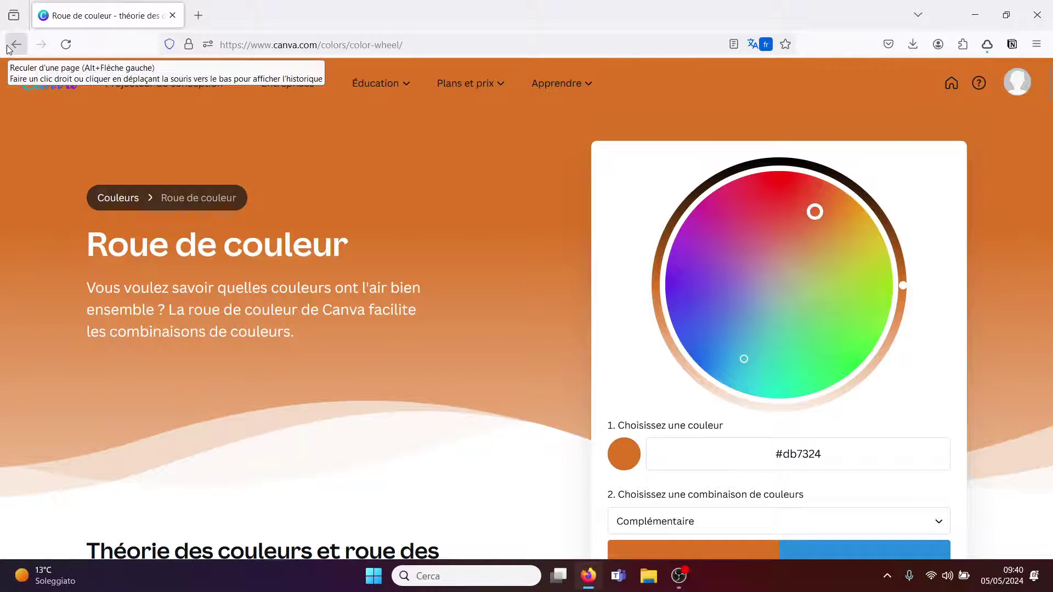
pyautogui.click(9, 48)
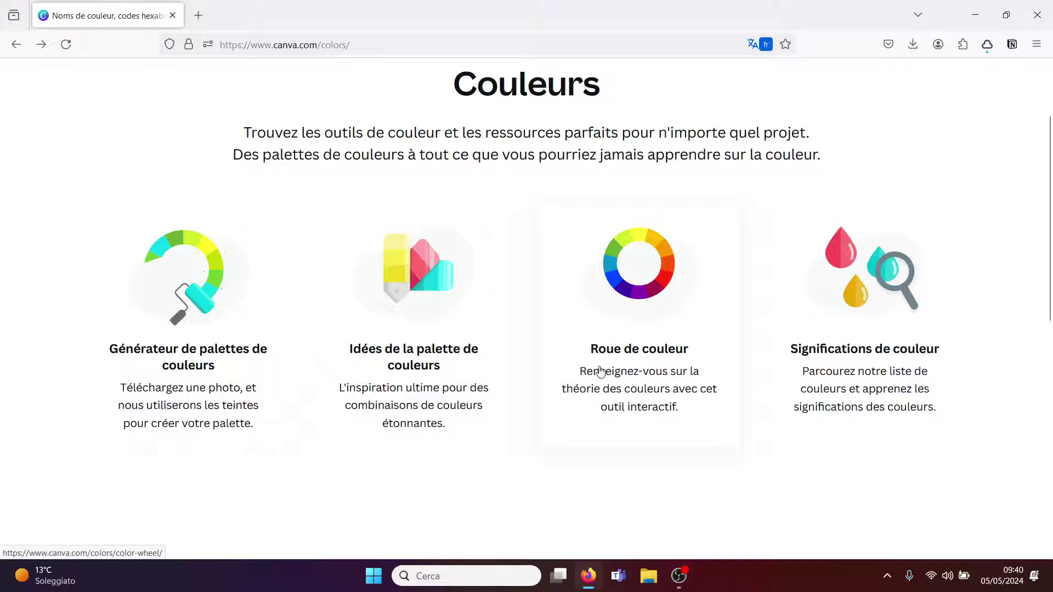
pyautogui.click(175, 299)
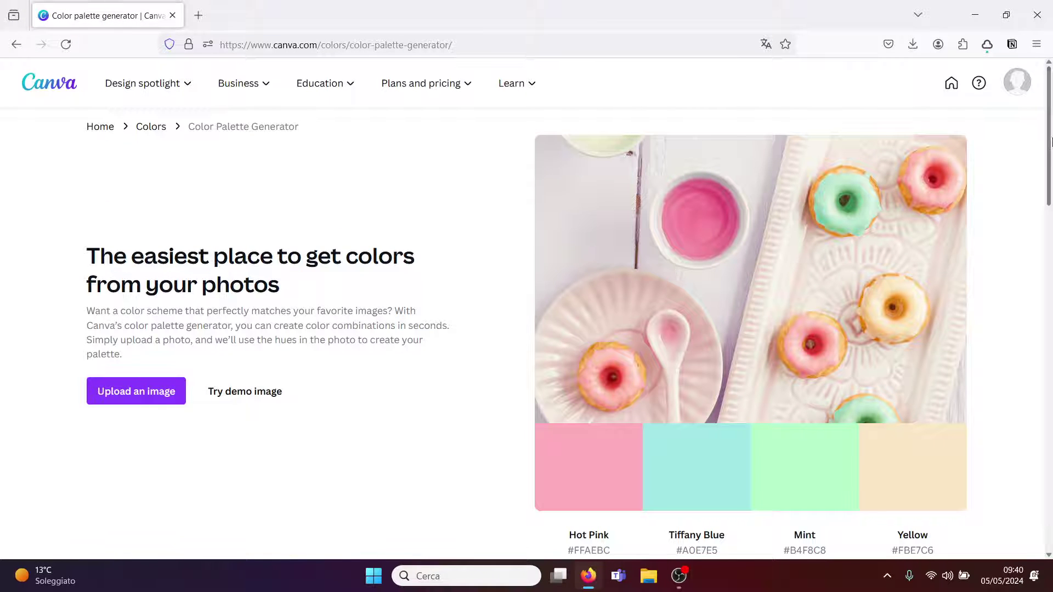
# Copy the Hot Pink hex code #FFAEBC from the sample donut photo's palette.
pyautogui.moveTo(1051, 146)
pyautogui.mouseDown()
pyautogui.moveTo(1052, 188)
pyautogui.moveTo(1051, 153)
pyautogui.mouseUp()
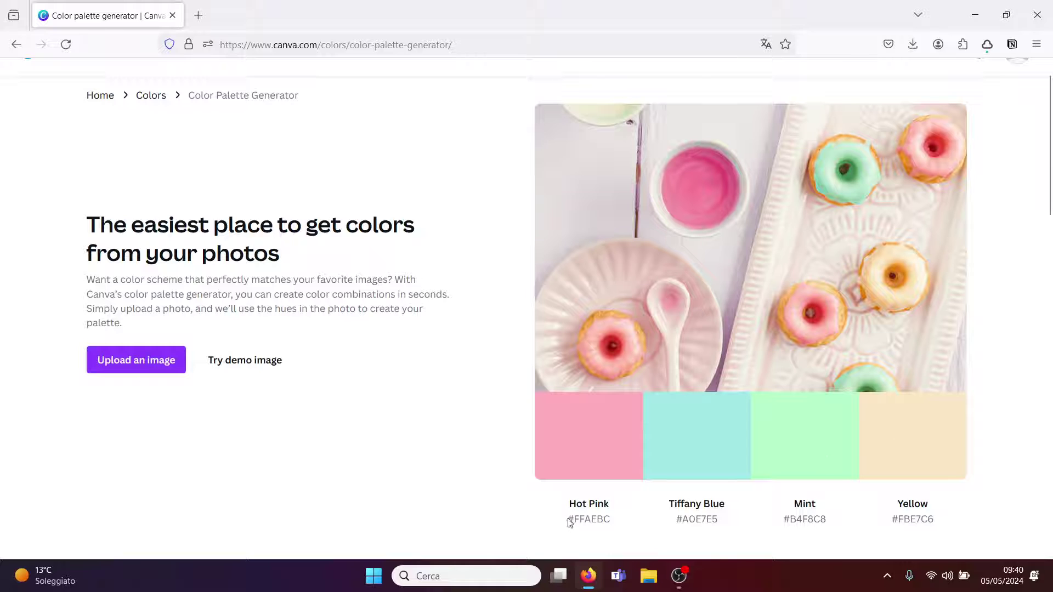
pyautogui.moveTo(568, 518); pyautogui.dragTo(613, 527)
pyautogui.hotkey('ctrl', 'c')
pyautogui.click(541, 526)
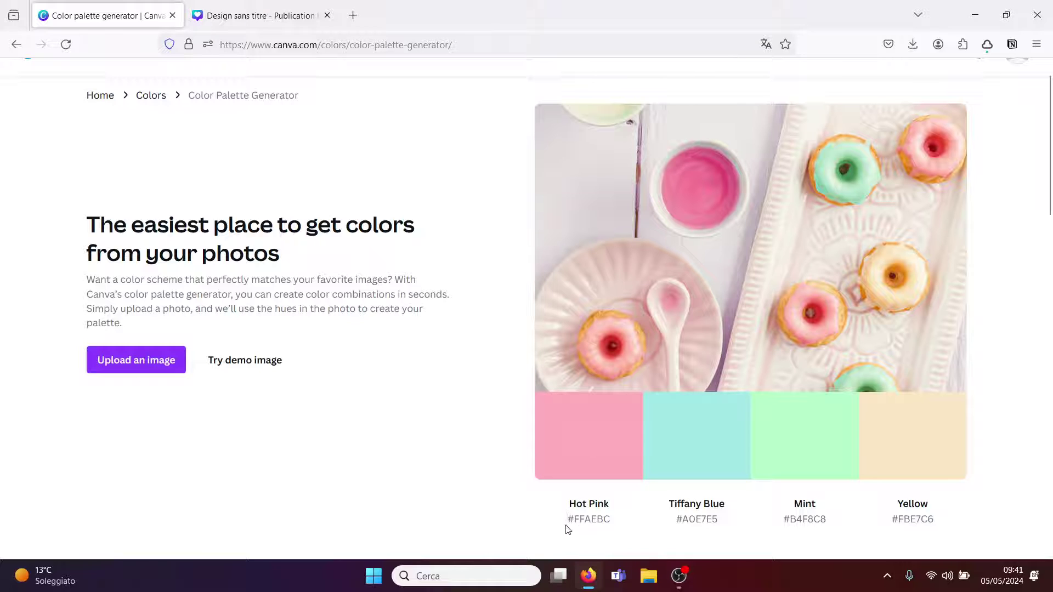
# Set the blank Instagram post's background to the copied color #FFAEBC.
pyautogui.click(262, 12)
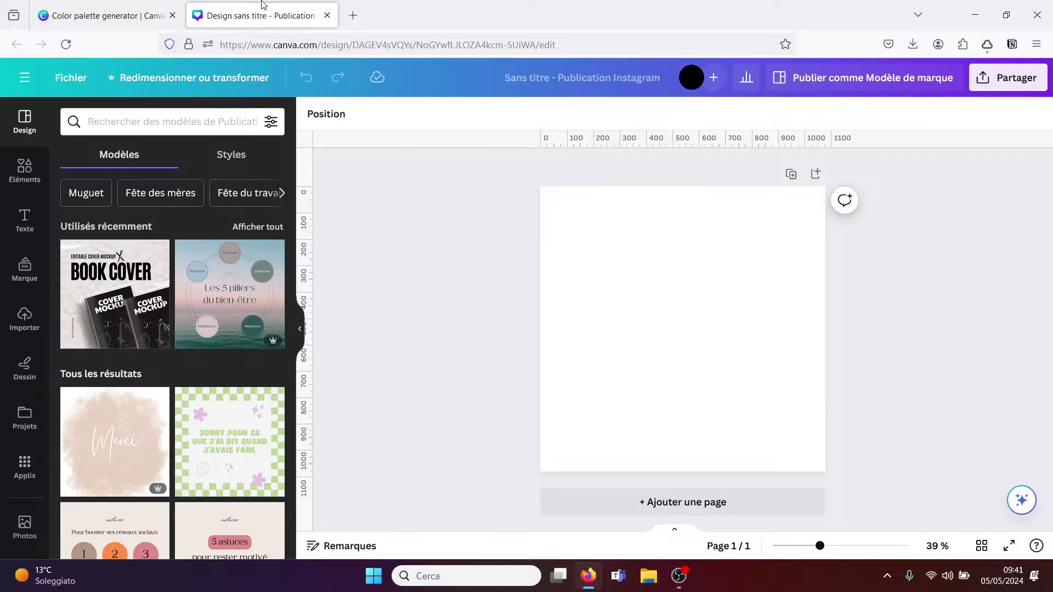
pyautogui.click(653, 284)
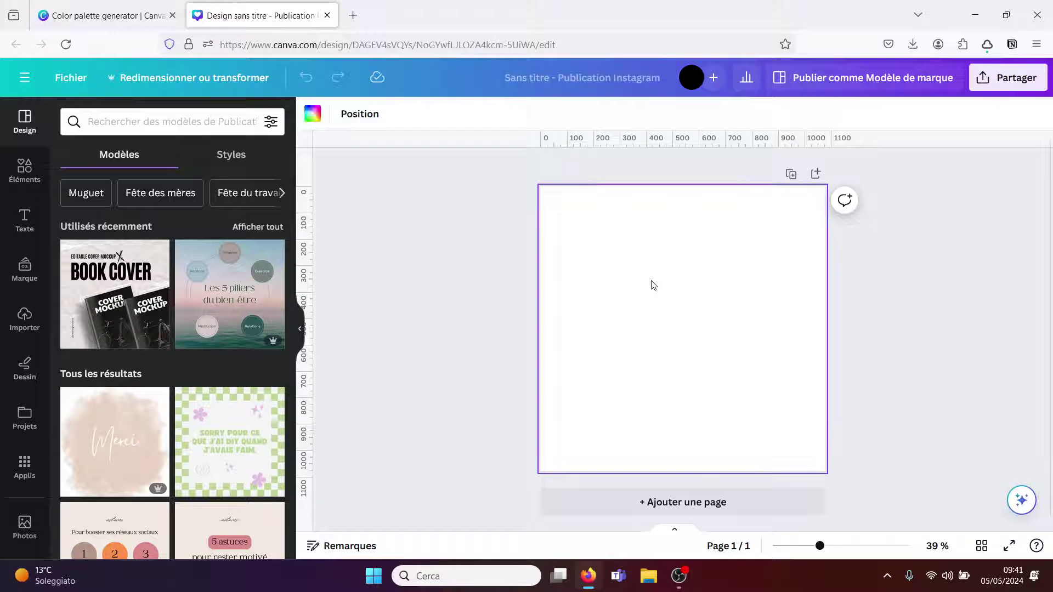
pyautogui.click(313, 114)
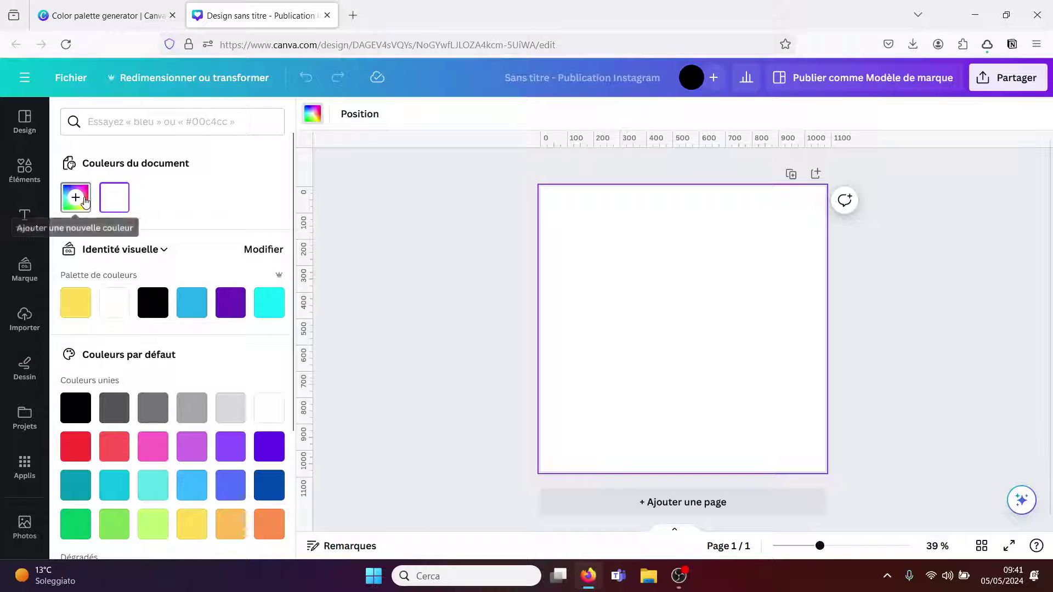
pyautogui.click(85, 201)
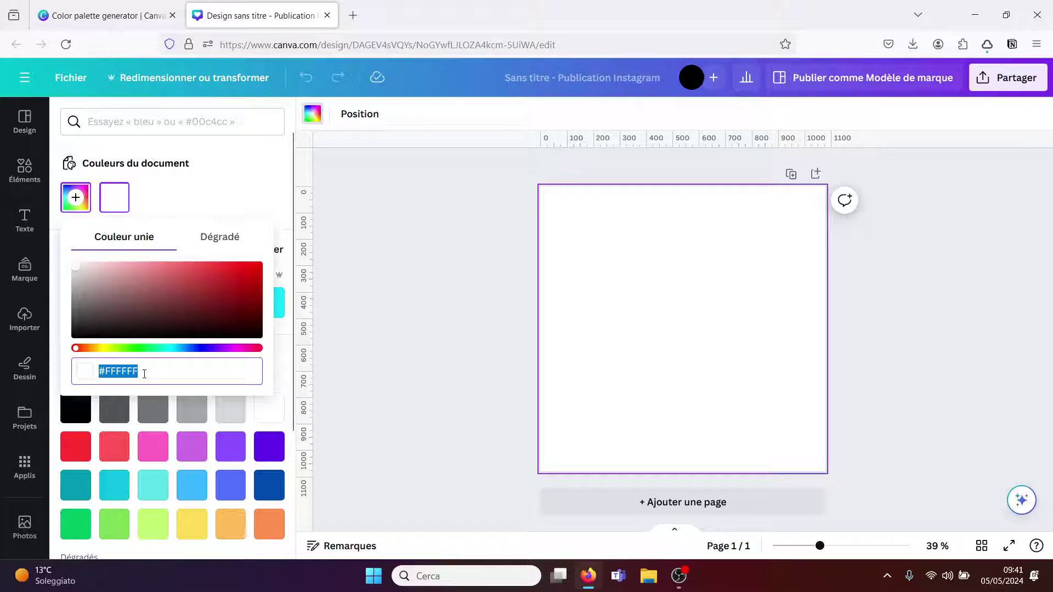
pyautogui.hotkey('ctrl', 'v')
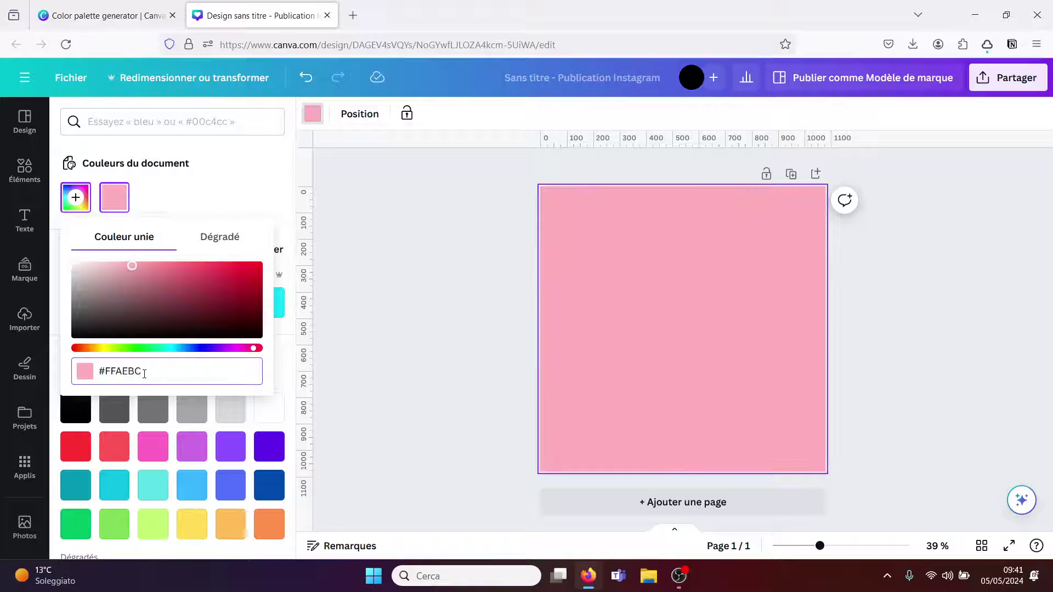
pyautogui.click(509, 317)
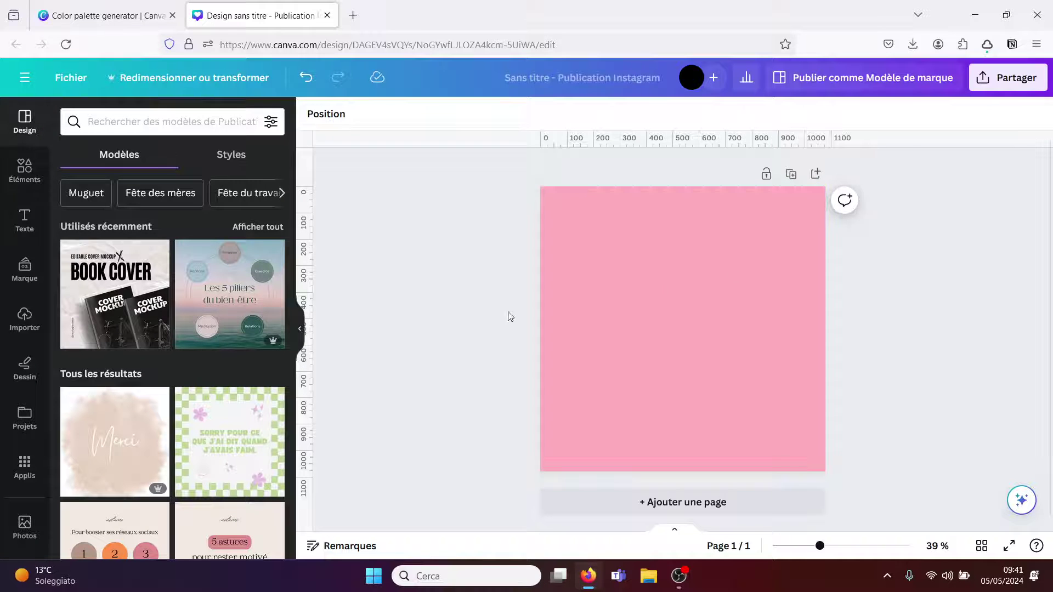
# Leave the design for the palette generator page, return to the Colors page and open the color palette ideas.
pyautogui.click(104, 5)
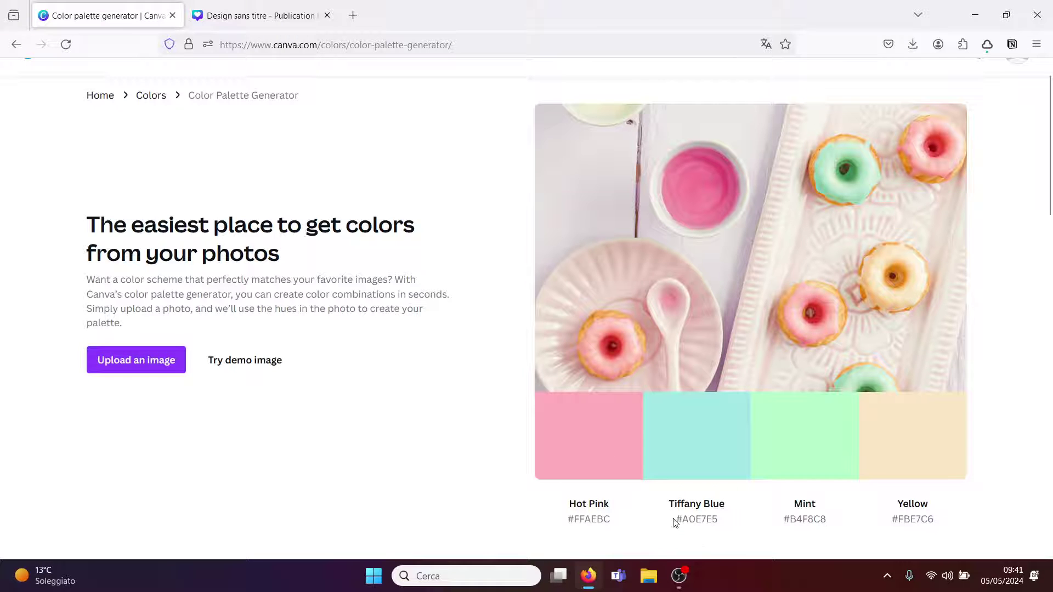
pyautogui.moveTo(676, 520); pyautogui.dragTo(644, 514)
pyautogui.click(11, 47)
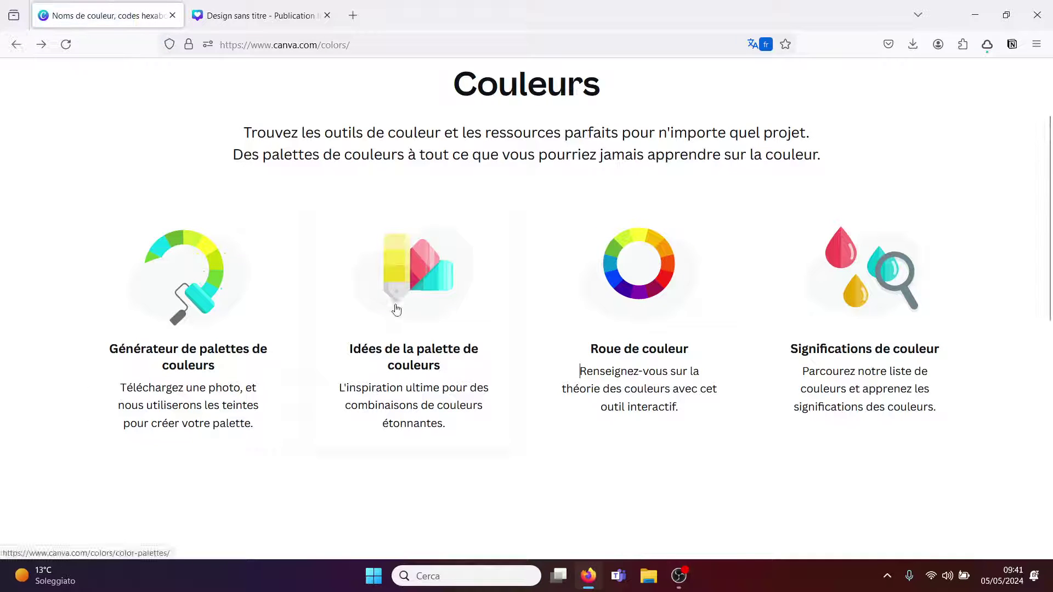
pyautogui.click(391, 304)
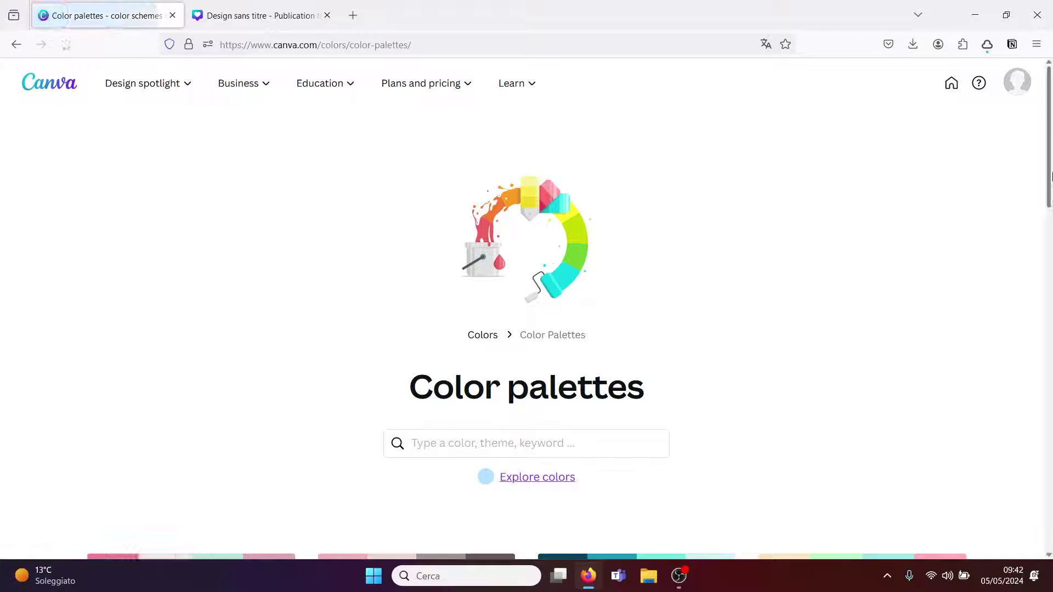
# Browse the ready-made color palettes down to the page navigation at the end of the list.
pyautogui.moveTo(1046, 168); pyautogui.dragTo(1046, 241)
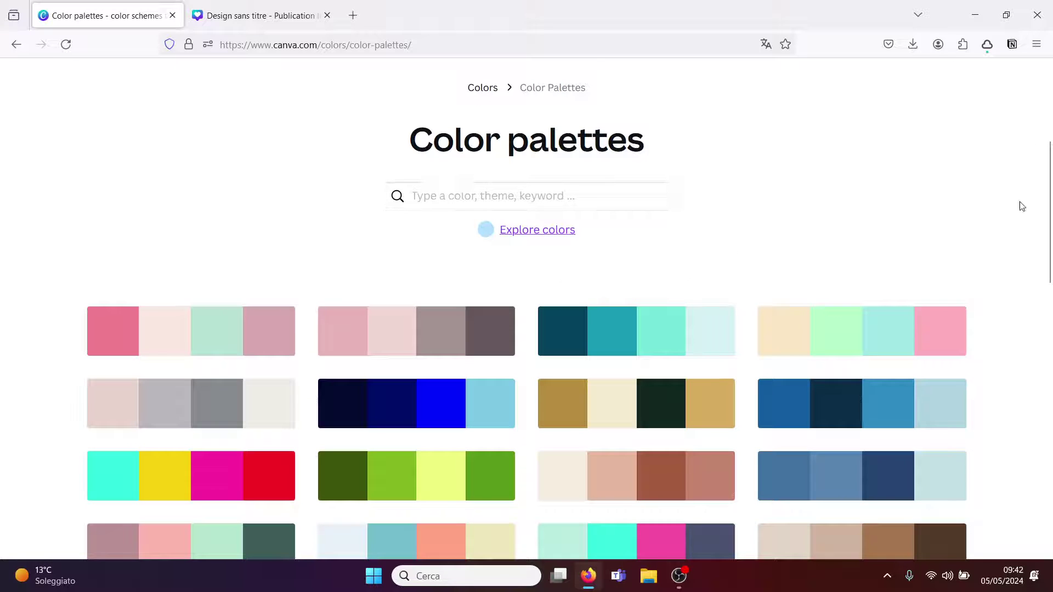
pyautogui.moveTo(1049, 195); pyautogui.dragTo(1049, 291)
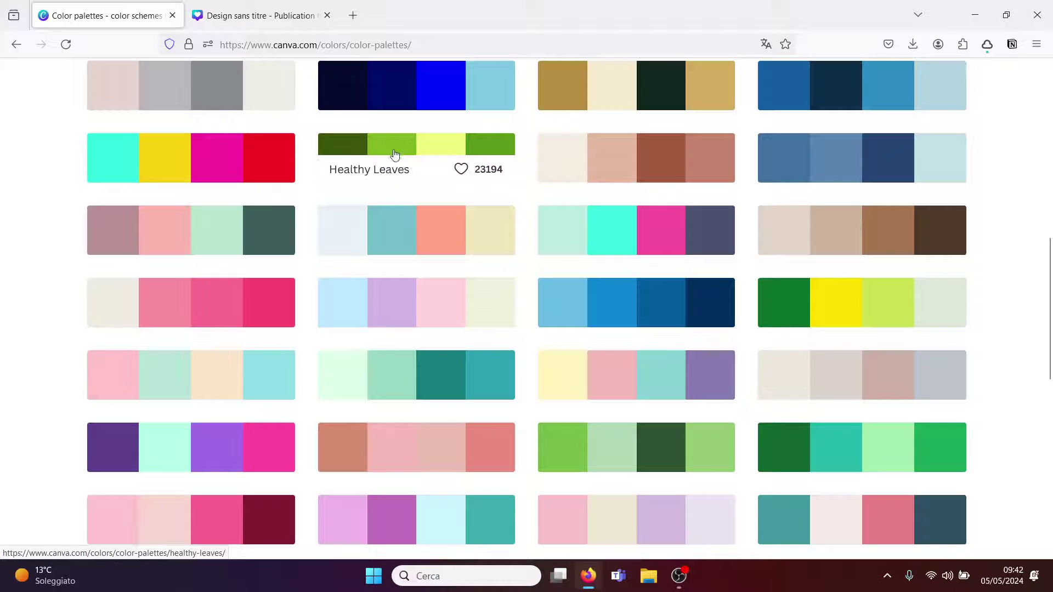
pyautogui.scroll(4, 548, 244)
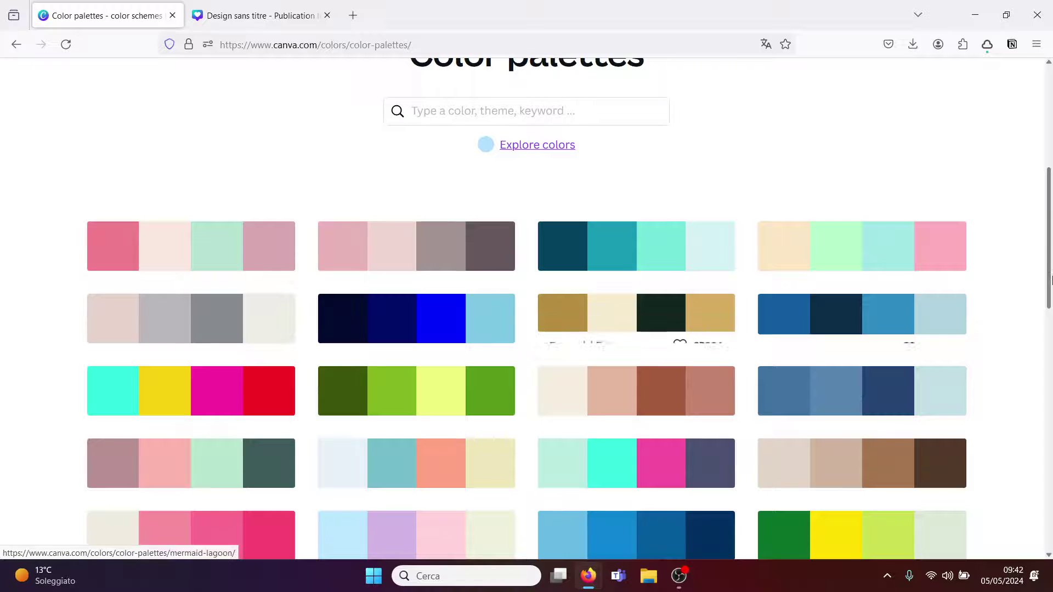
pyautogui.moveTo(1050, 274); pyautogui.dragTo(1051, 502)
pyautogui.scroll(2, 662, 409)
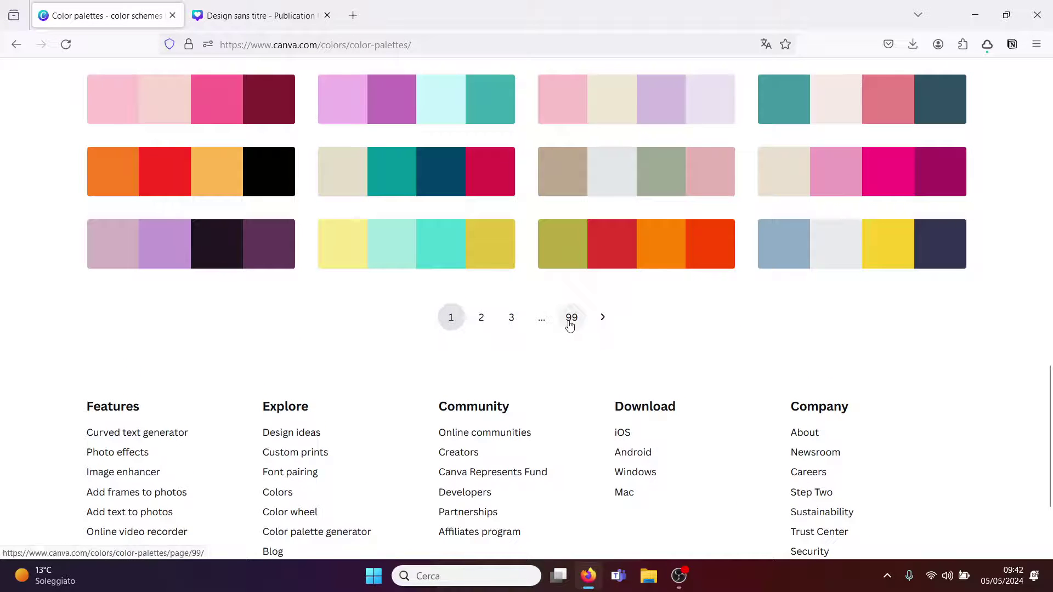
# Search the color palettes for "dog", open the Dog Days combination and view its colors.
pyautogui.moveTo(1051, 395); pyautogui.dragTo(1049, 164)
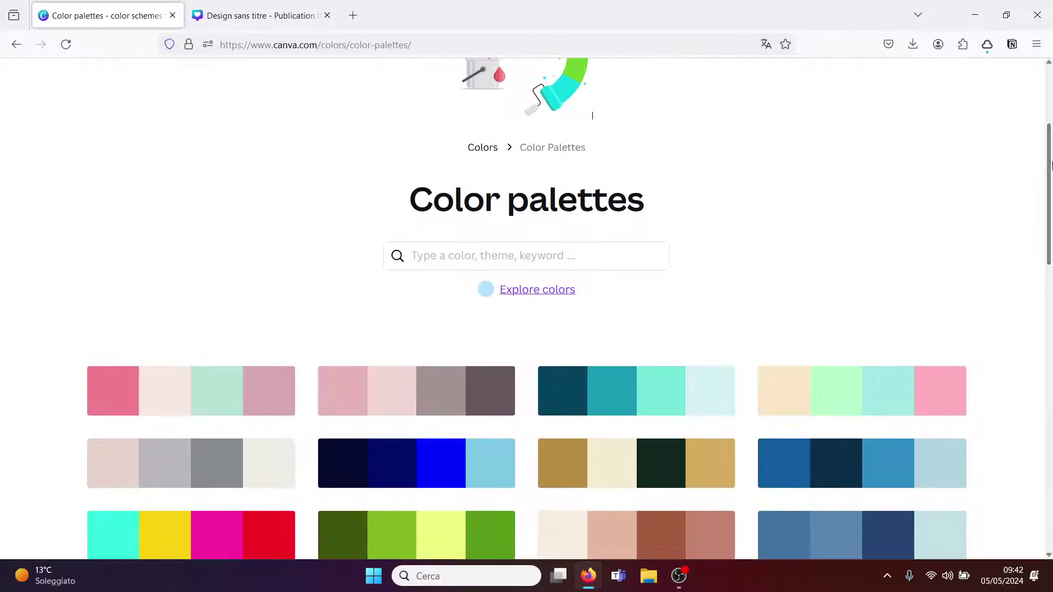
pyautogui.click(469, 262)
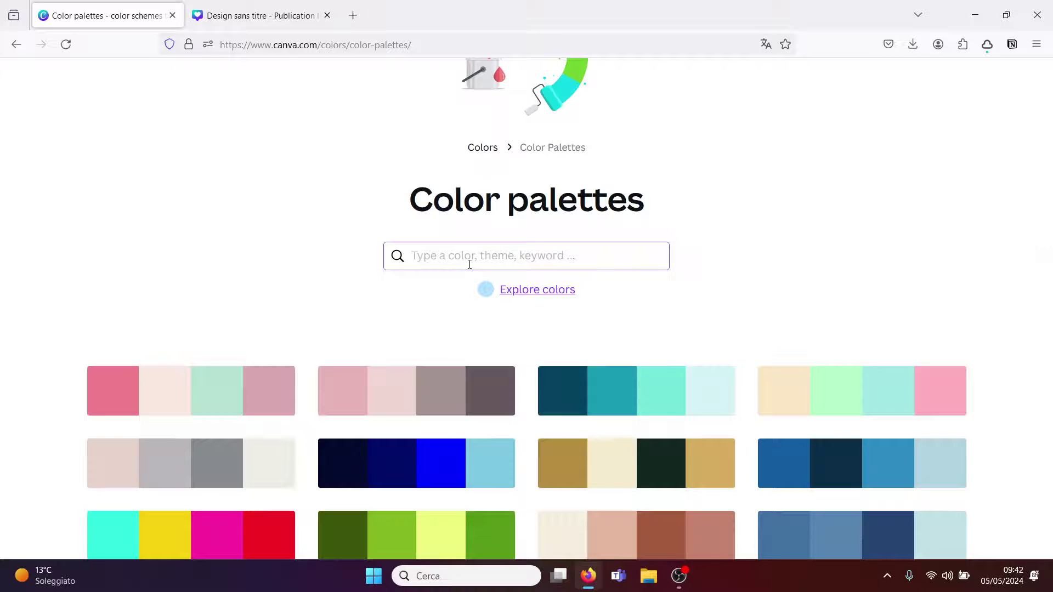
pyautogui.write('dog')
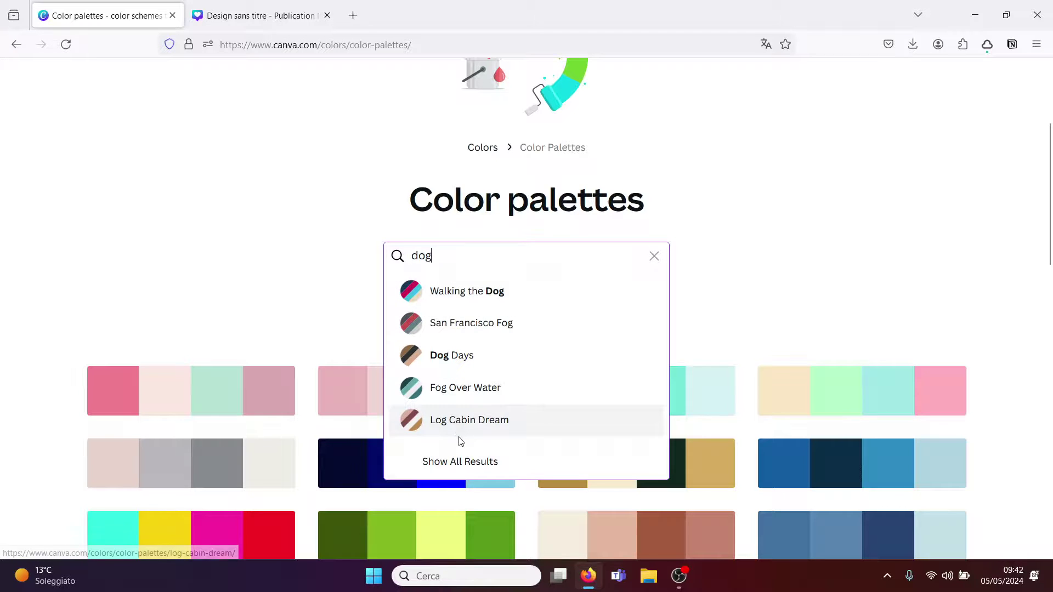
pyautogui.click(447, 357)
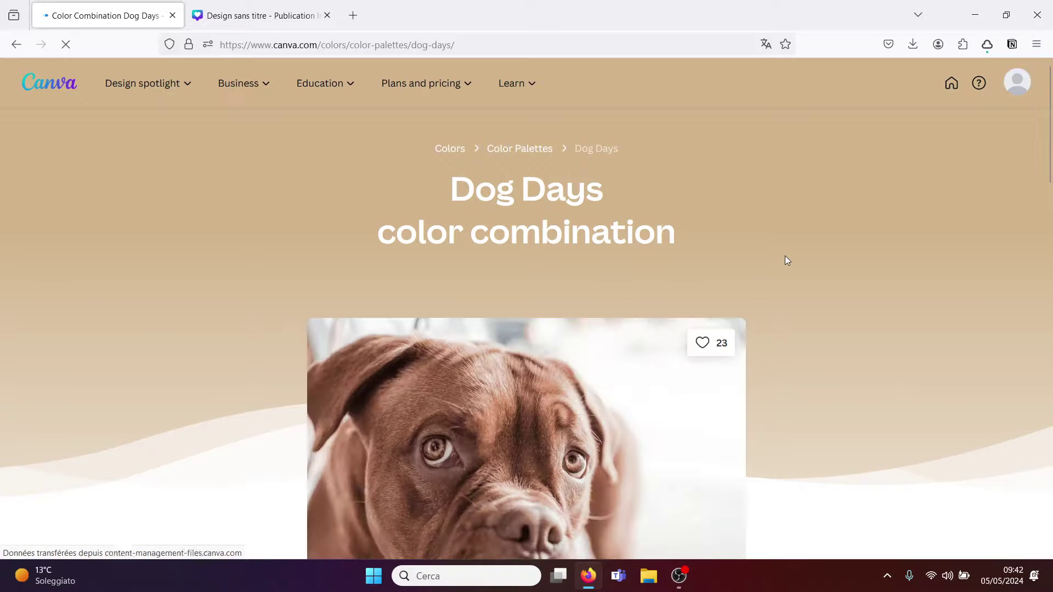
pyautogui.moveTo(1050, 126); pyautogui.dragTo(1050, 186)
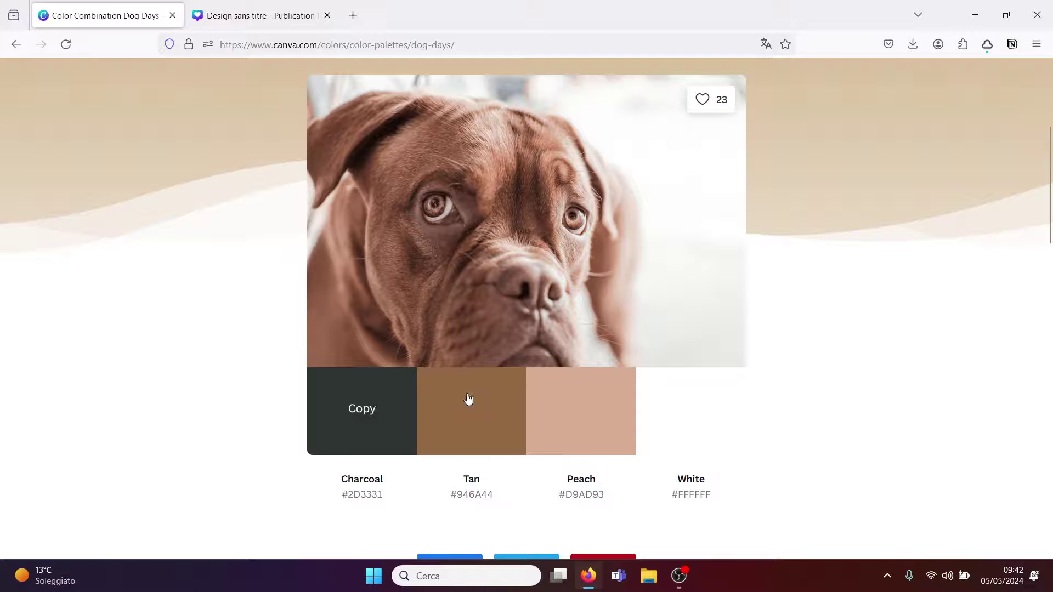
# Leave the Dog Days palette, return to the Colors overview page and open the color meanings.
pyautogui.click(16, 46)
pyautogui.click(199, 174)
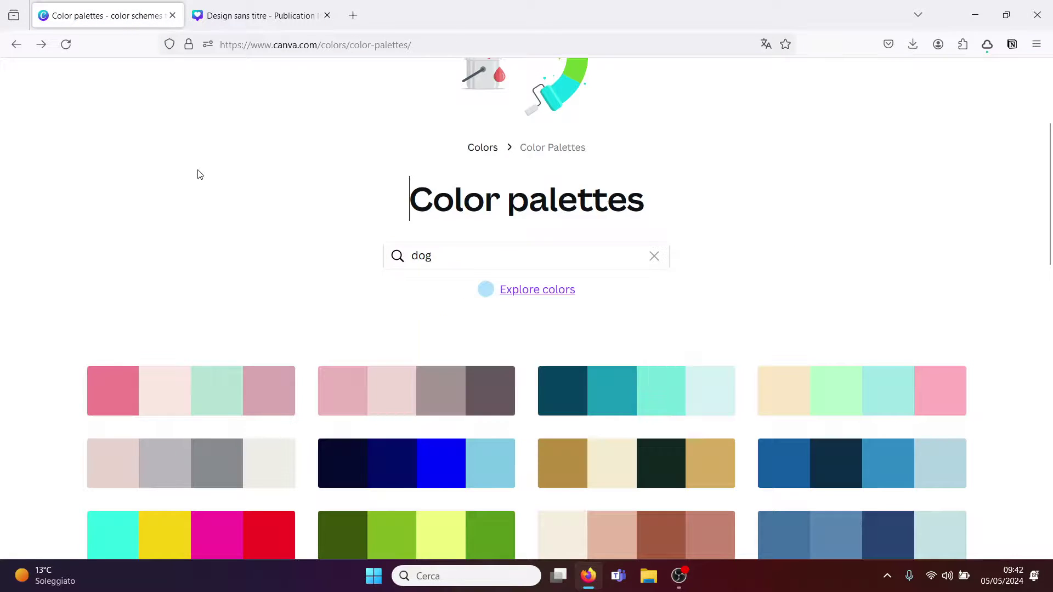
pyautogui.click(19, 49)
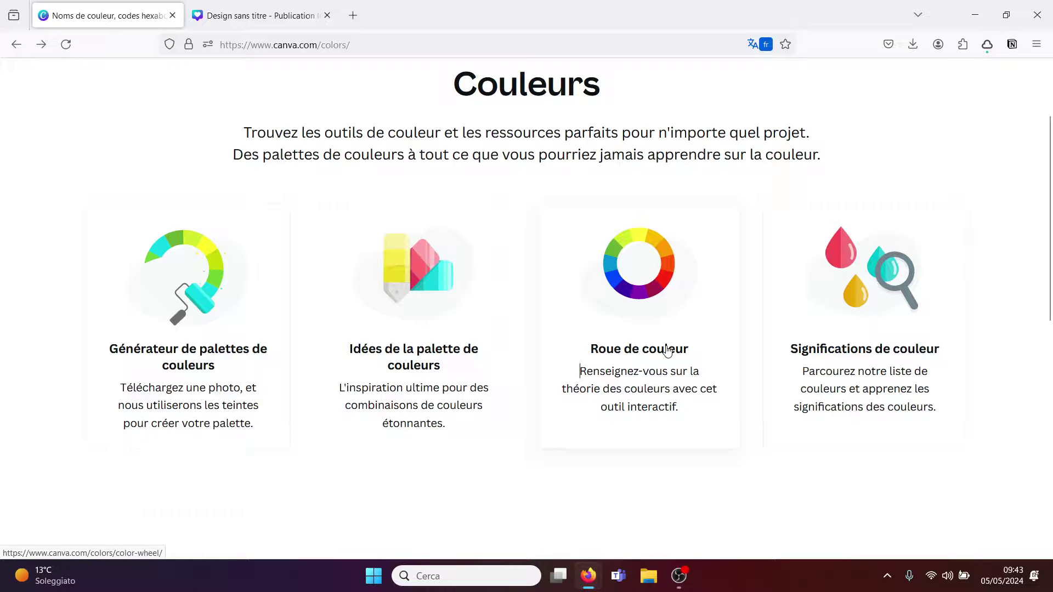
pyautogui.click(828, 306)
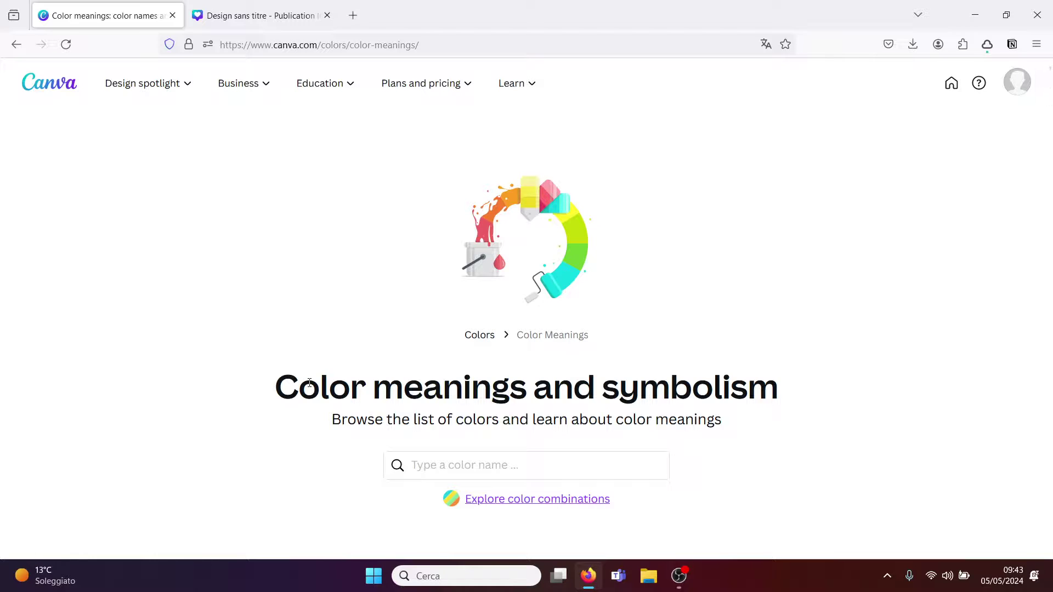
# Search the color meanings for "navy" and open the Navy Blue page.
pyautogui.moveTo(1049, 98)
pyautogui.mouseDown()
pyautogui.moveTo(1049, 123)
pyautogui.moveTo(1049, 112)
pyautogui.mouseUp()
pyautogui.click(446, 274)
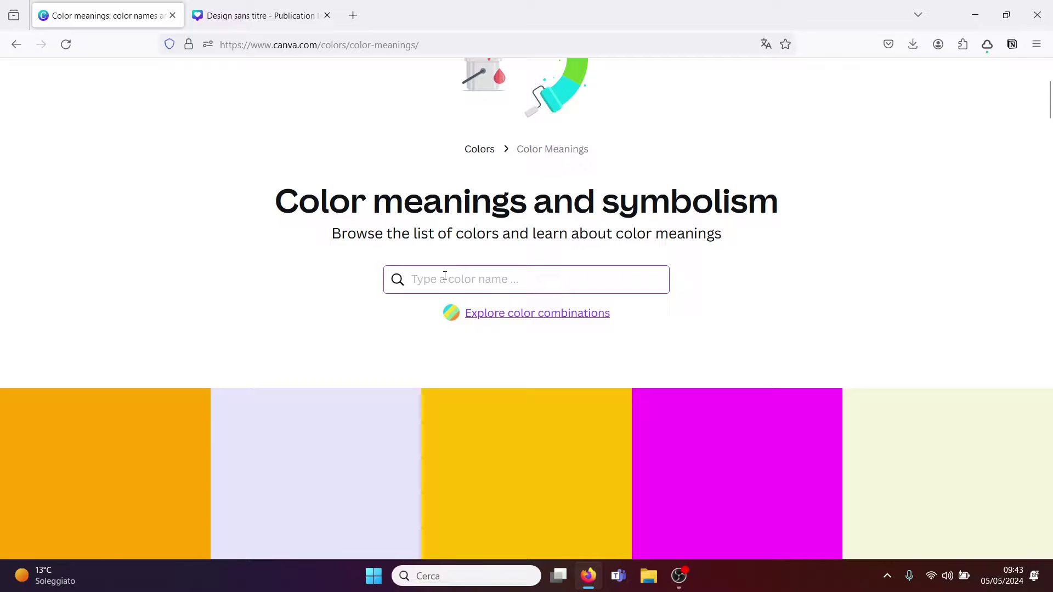
pyautogui.write('navy')
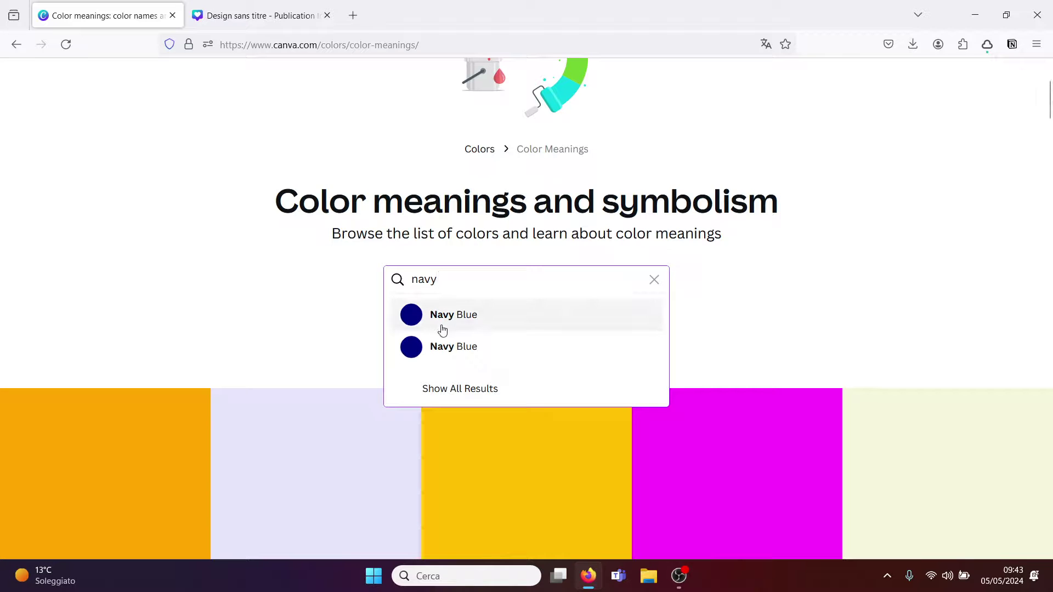
pyautogui.click(449, 320)
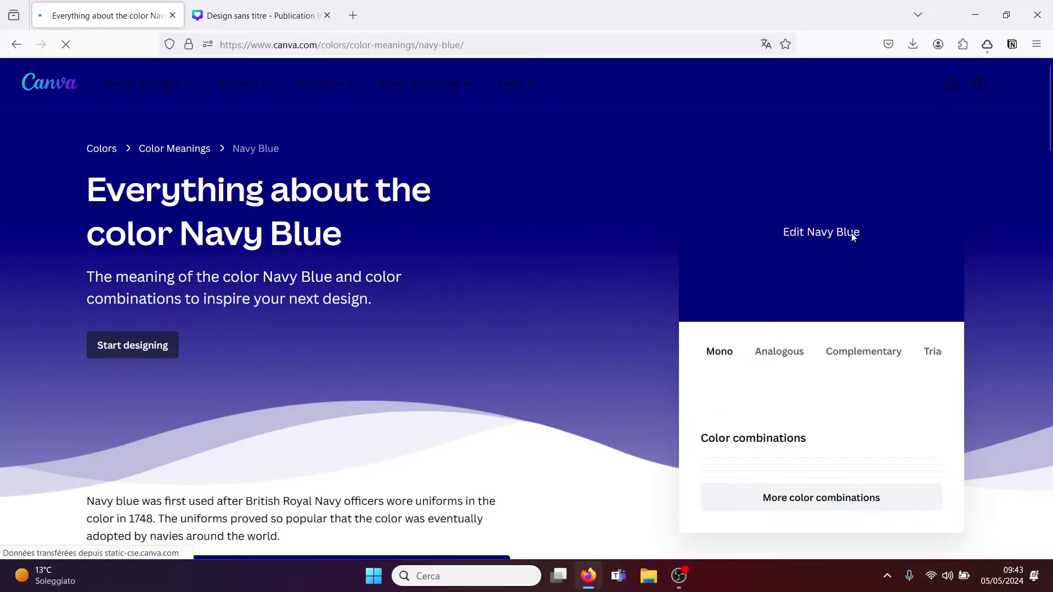
# Examine Navy Blue's Analogous, Complementary and Triad color schemes and the rest of its page.
pyautogui.moveTo(1048, 120); pyautogui.dragTo(1048, 154)
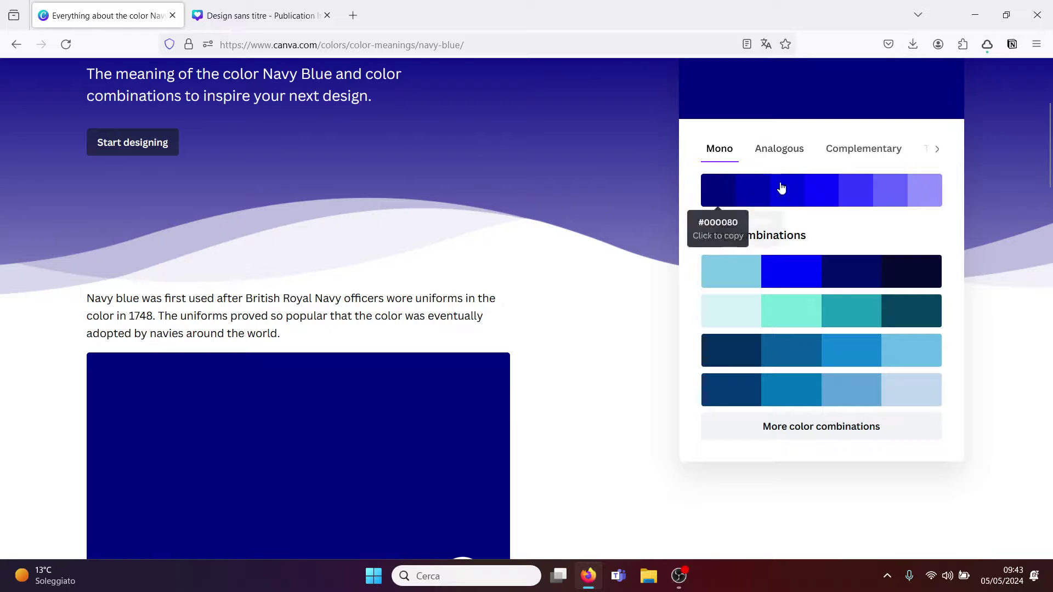
pyautogui.click(780, 148)
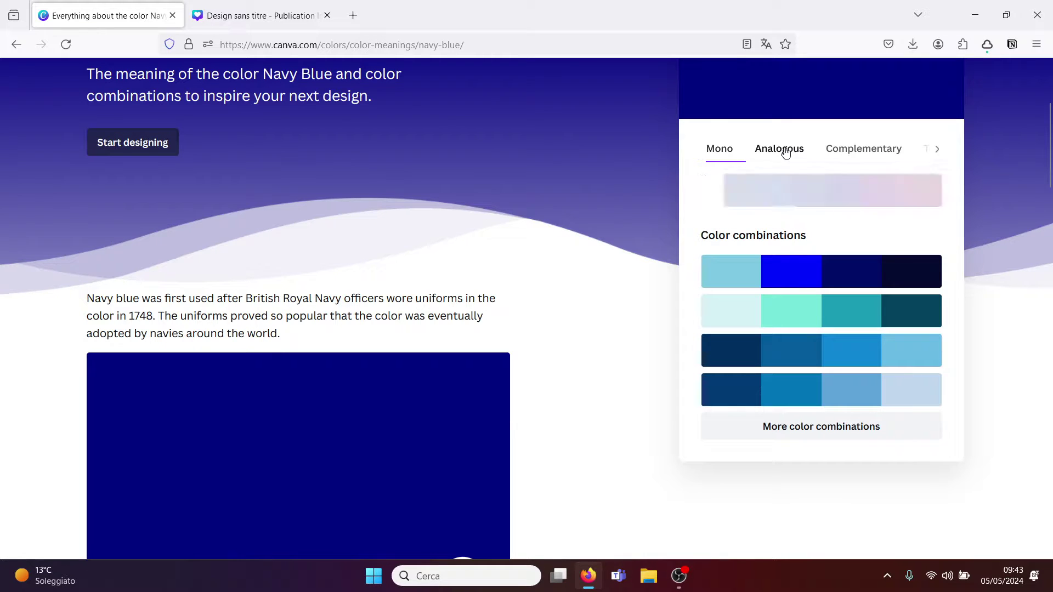
pyautogui.click(872, 149)
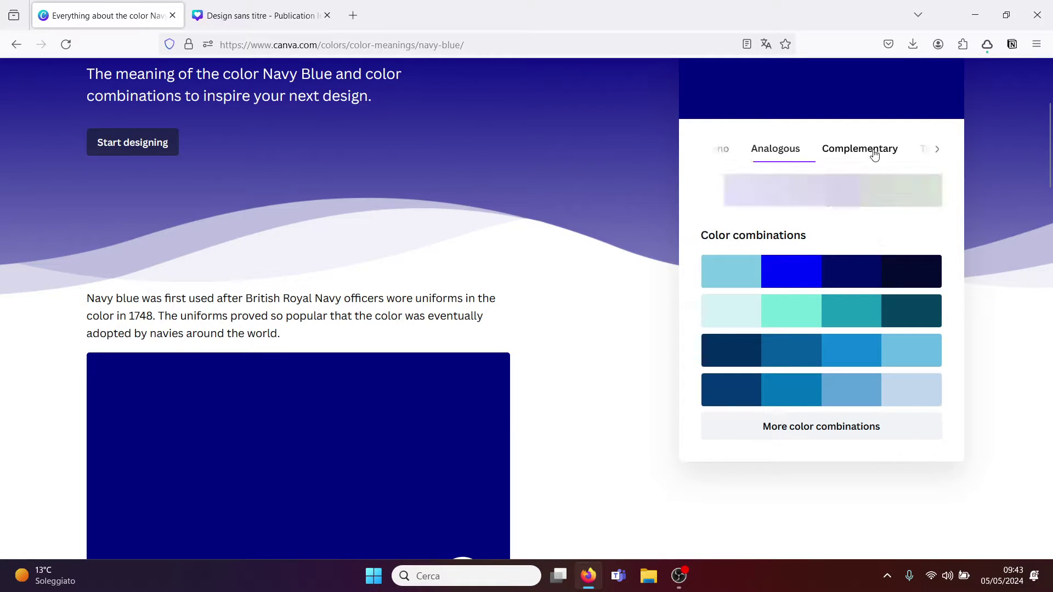
pyautogui.click(924, 149)
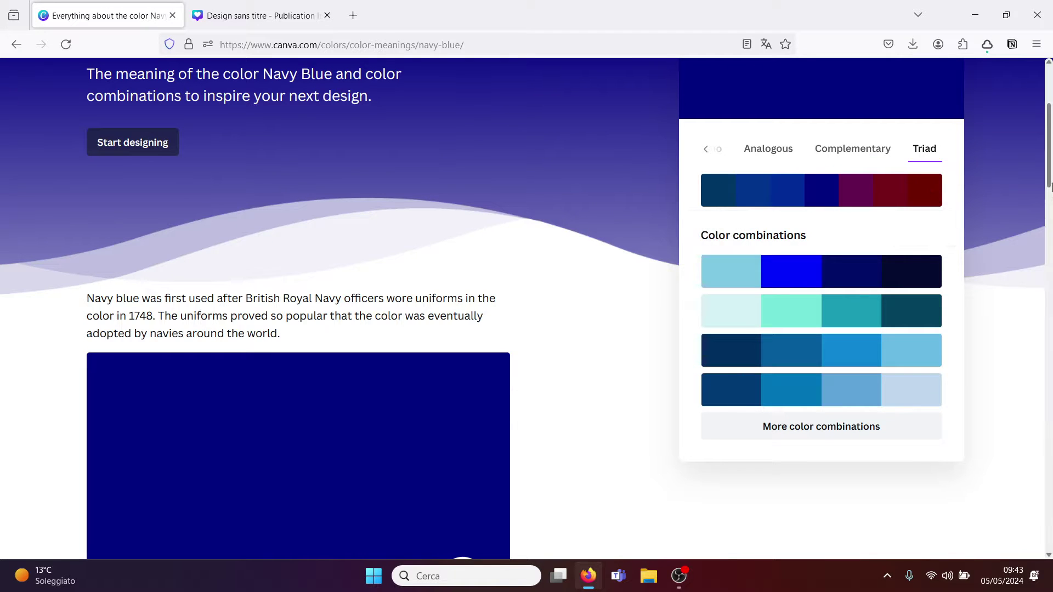
pyautogui.moveTo(1049, 186); pyautogui.dragTo(1050, 492)
pyautogui.press('Home')
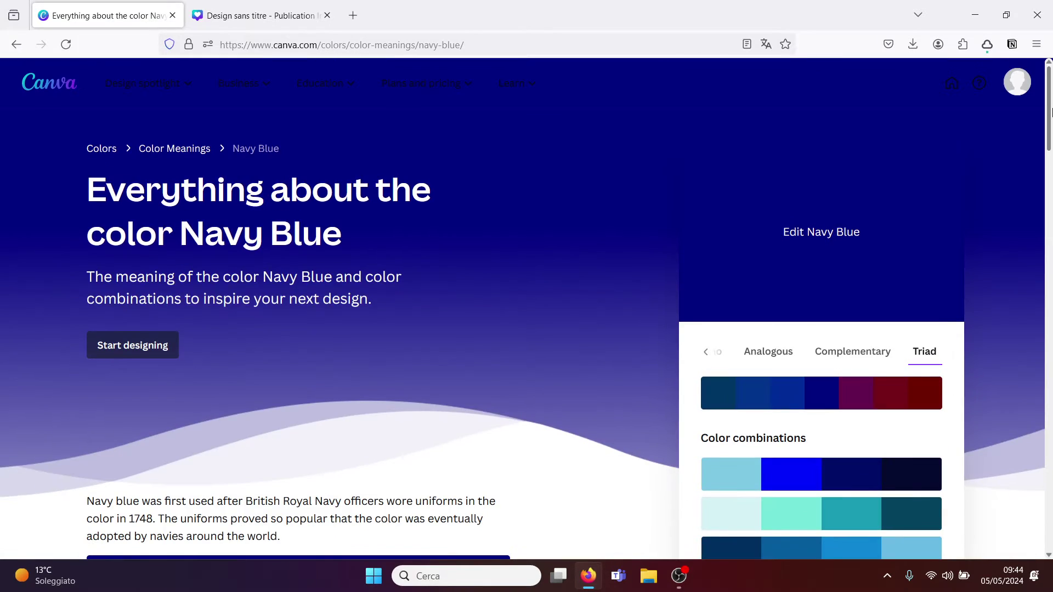
# Leave the Navy Blue page and go back through the color meanings to the start of the Colors overview page.
pyautogui.click(11, 46)
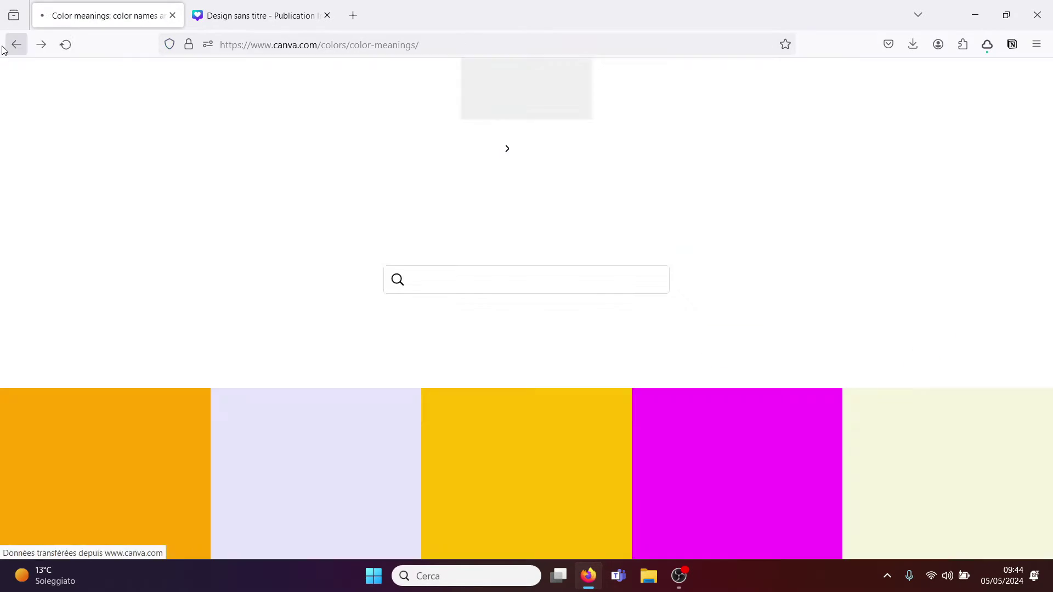
pyautogui.click(3, 49)
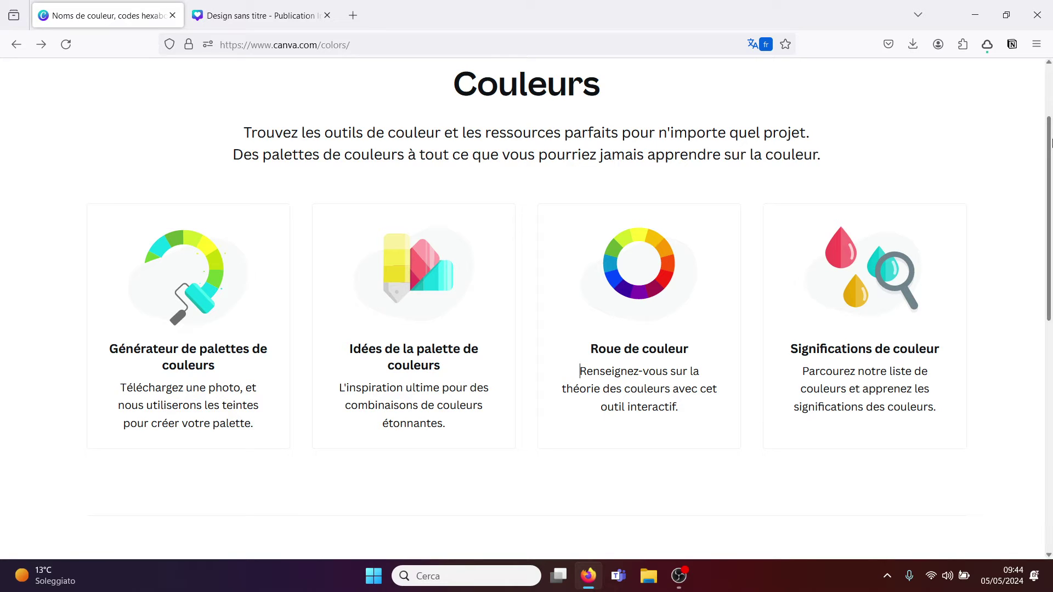
pyautogui.moveTo(1049, 131); pyautogui.dragTo(1050, 84)
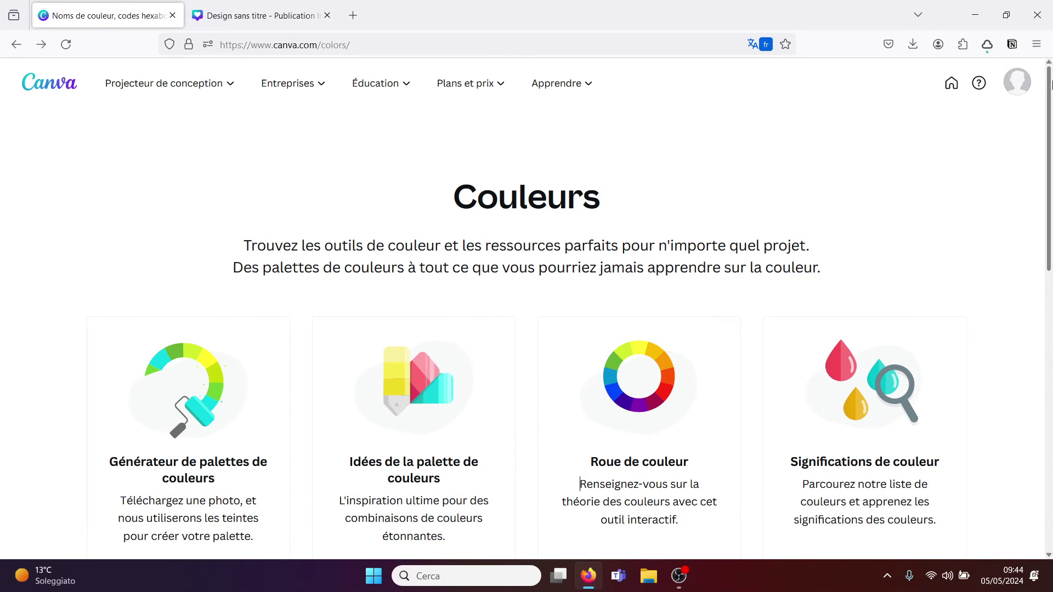